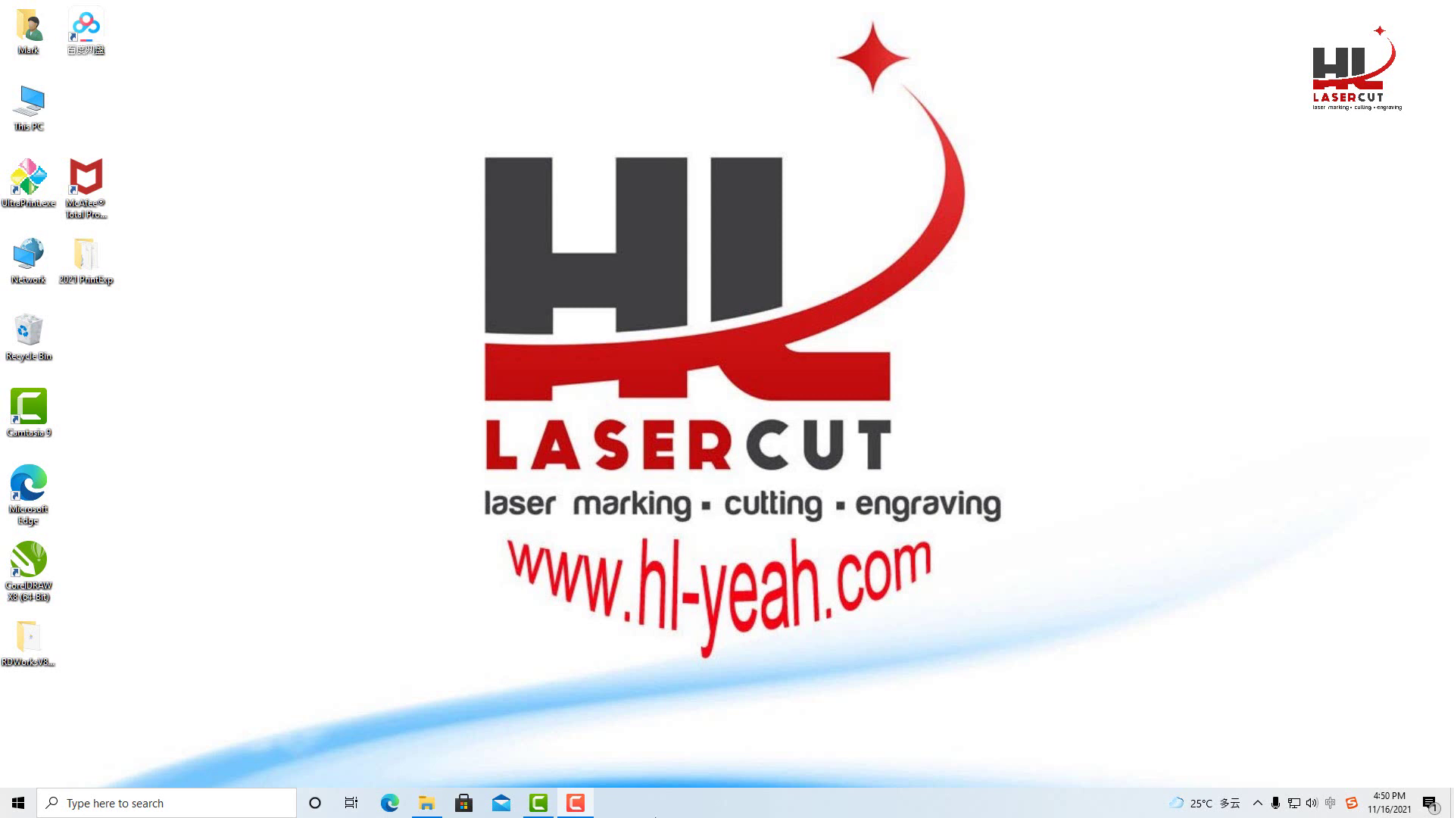
# - Open Device Manager, expand Universal Serial Bus controllers and select USB Serial Converter
pyautogui.rightClick(23, 812)
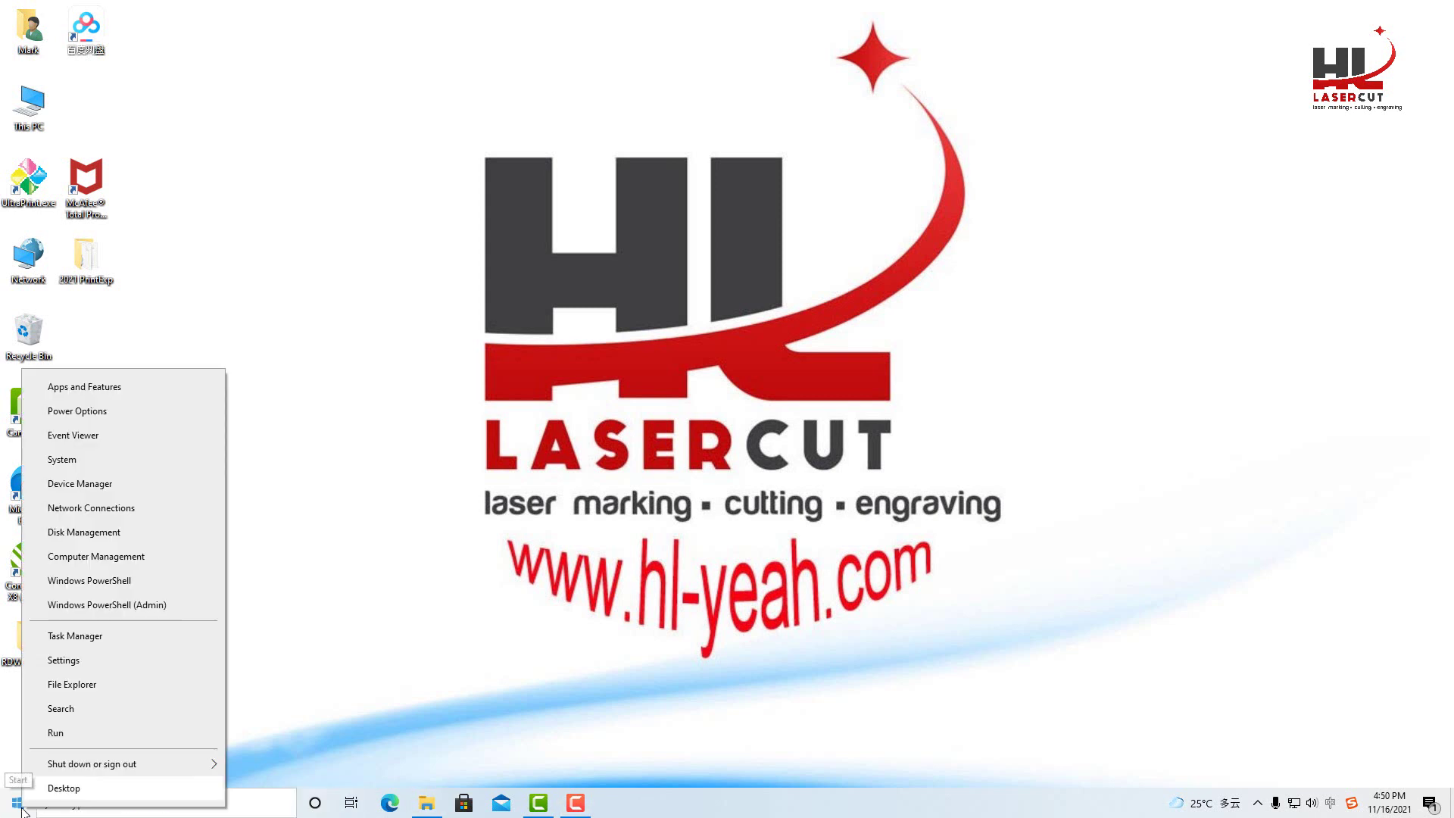
pyautogui.click(130, 485)
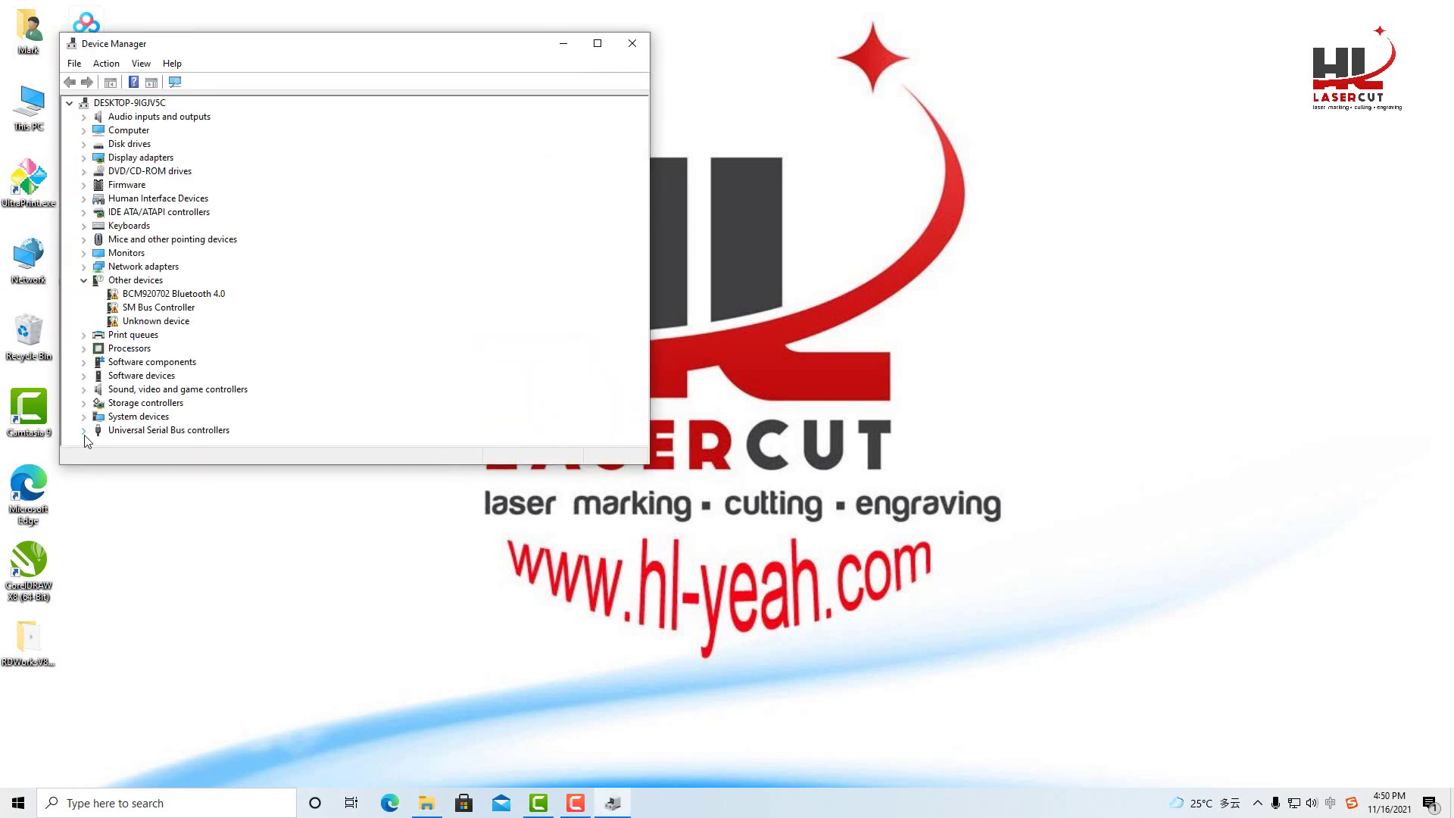
pyautogui.click(83, 432)
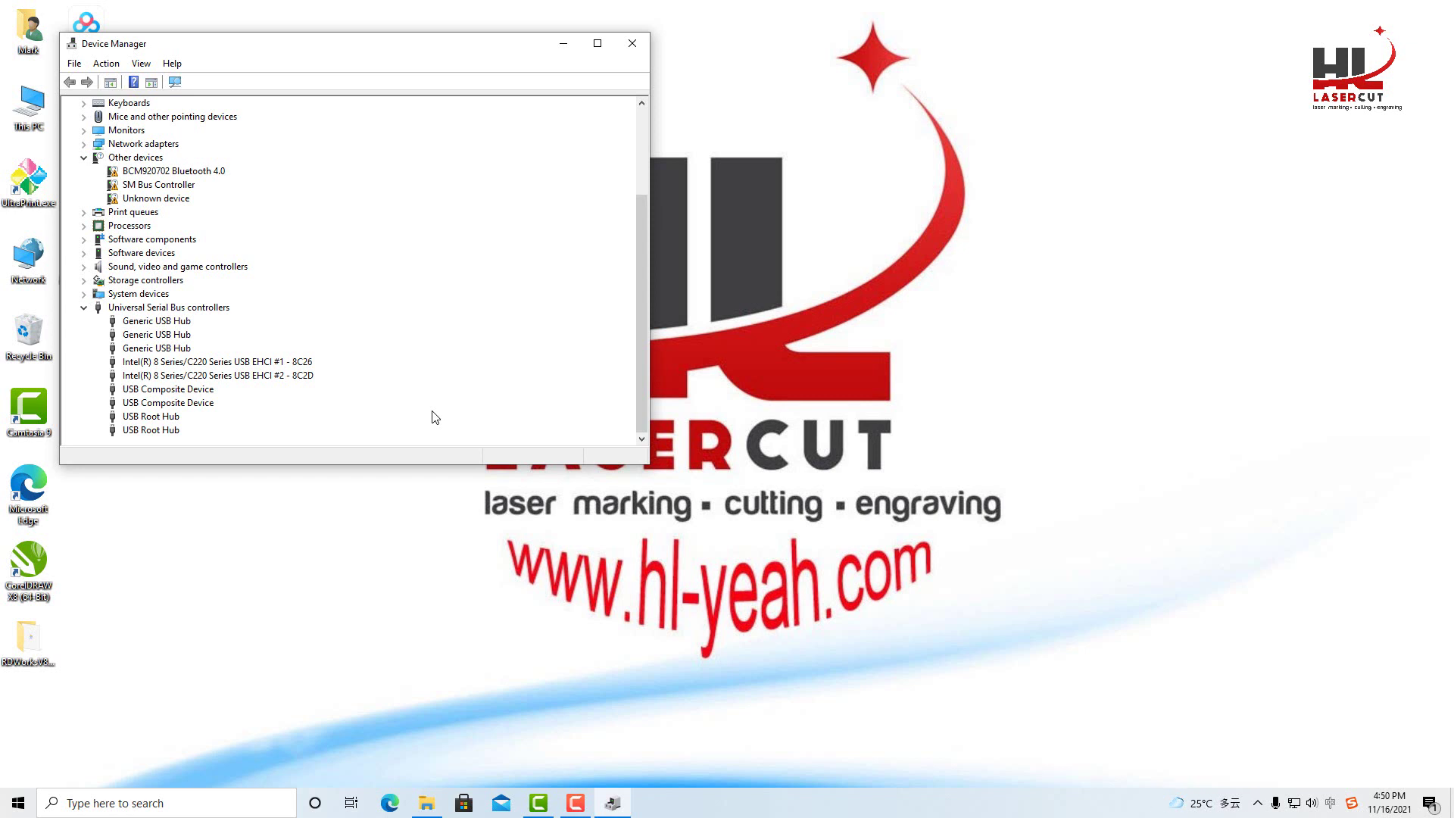
pyautogui.scroll(3, 436, 417)
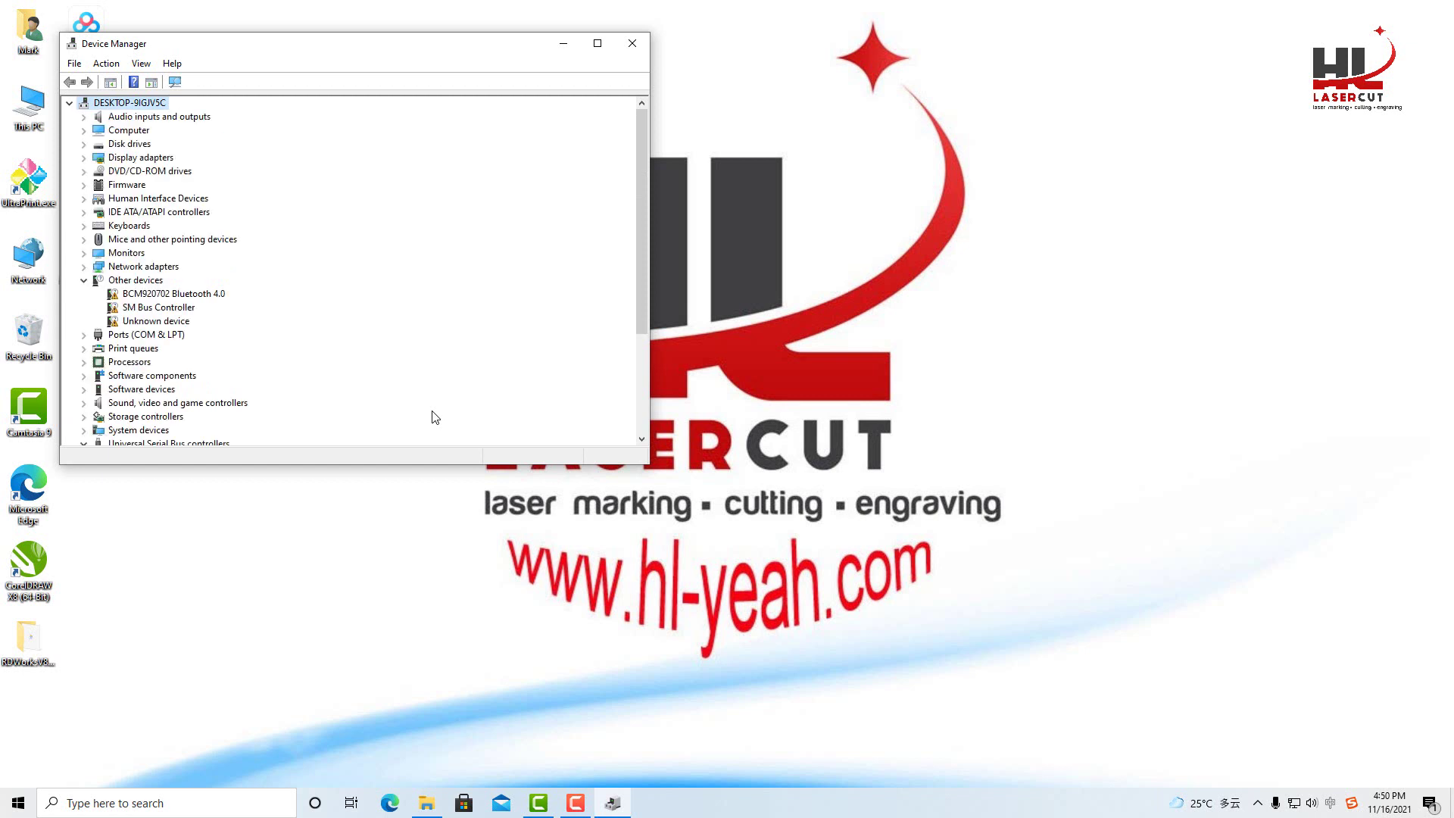
pyautogui.scroll(-4, 455, 341)
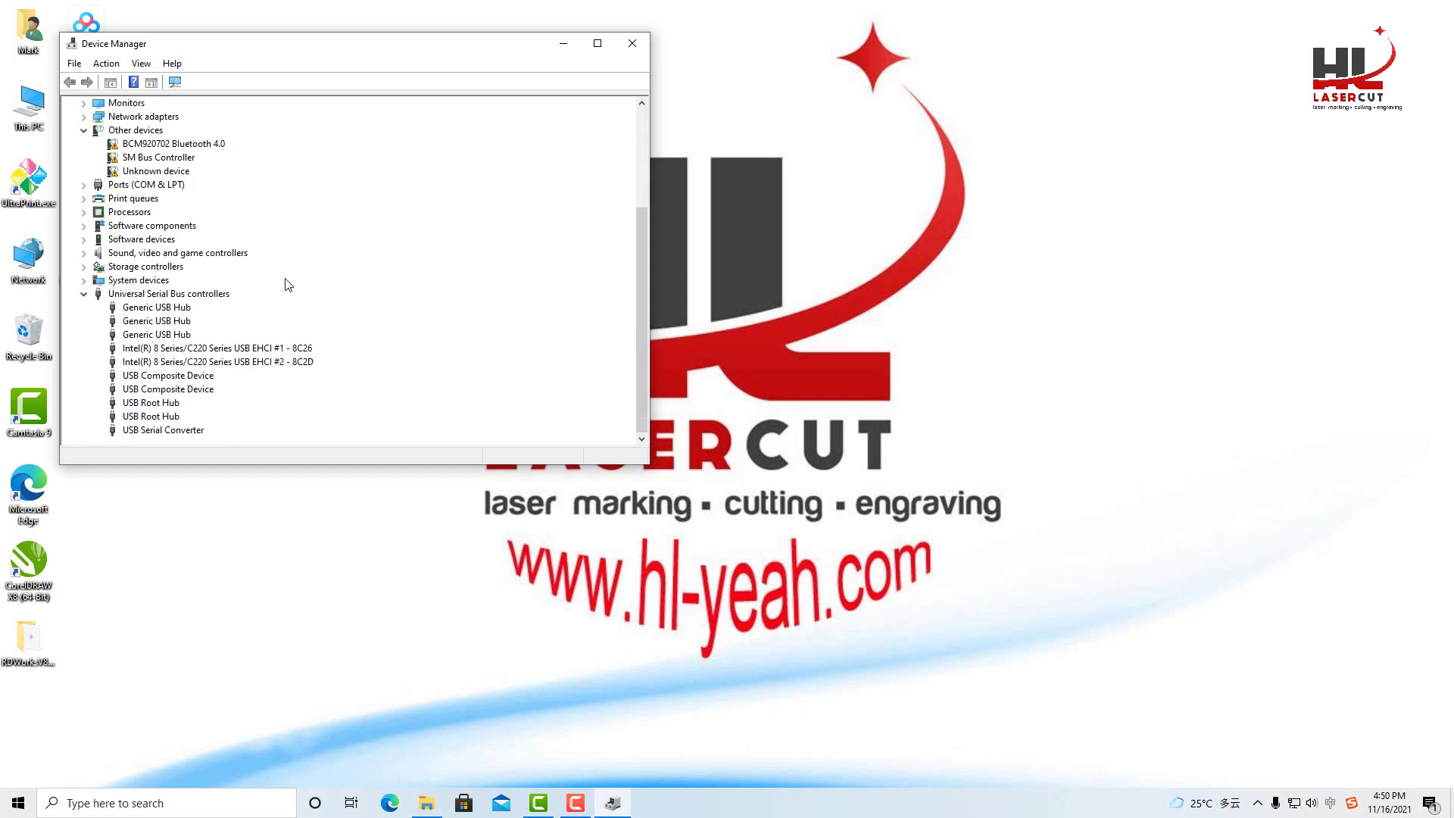
pyautogui.click(198, 434)
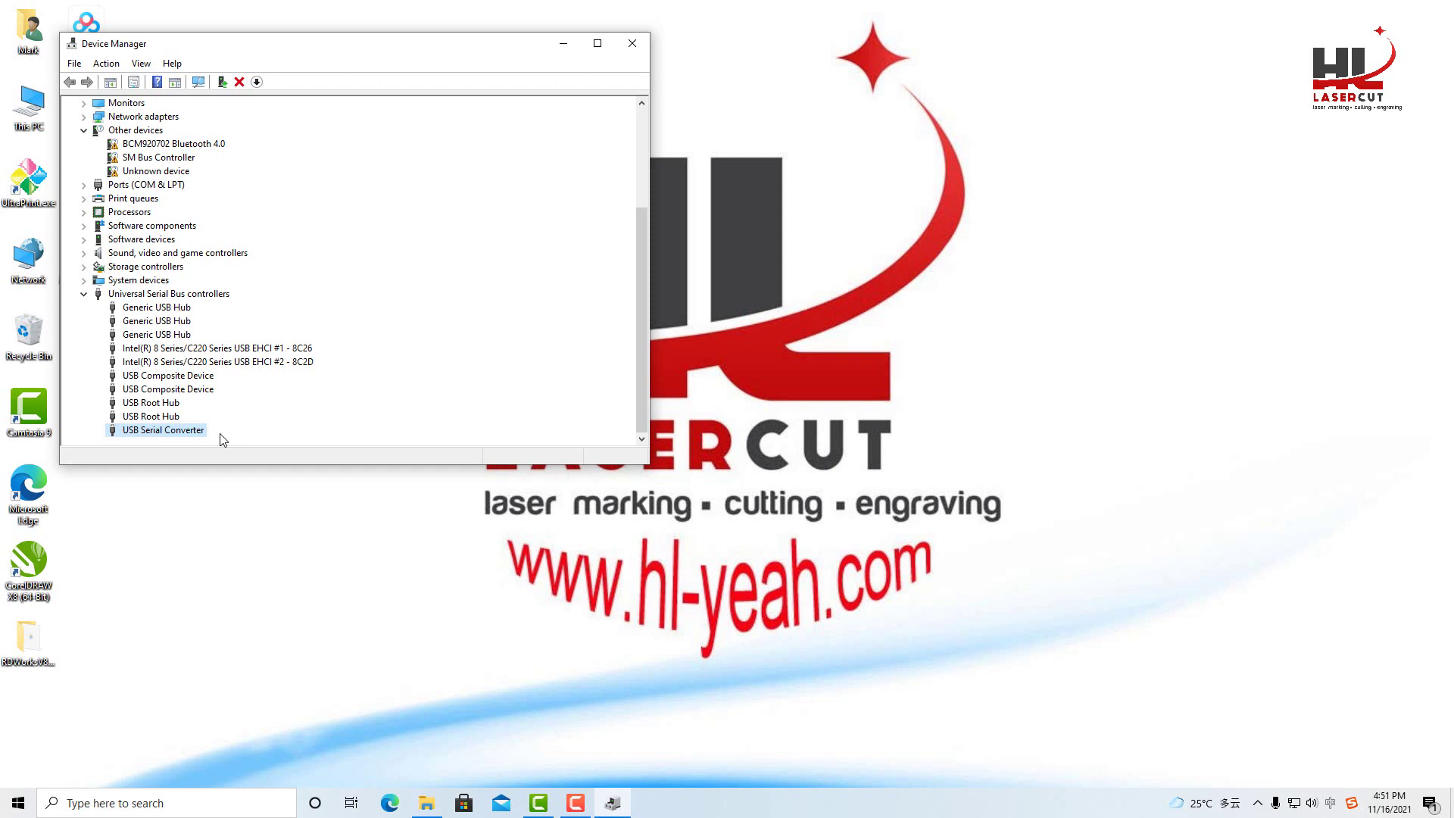
# - Run RDWorksV8Setup8.01.56-20210608 from the setup folder and start its installation
pyautogui.click(563, 43)
pyautogui.click(426, 803)
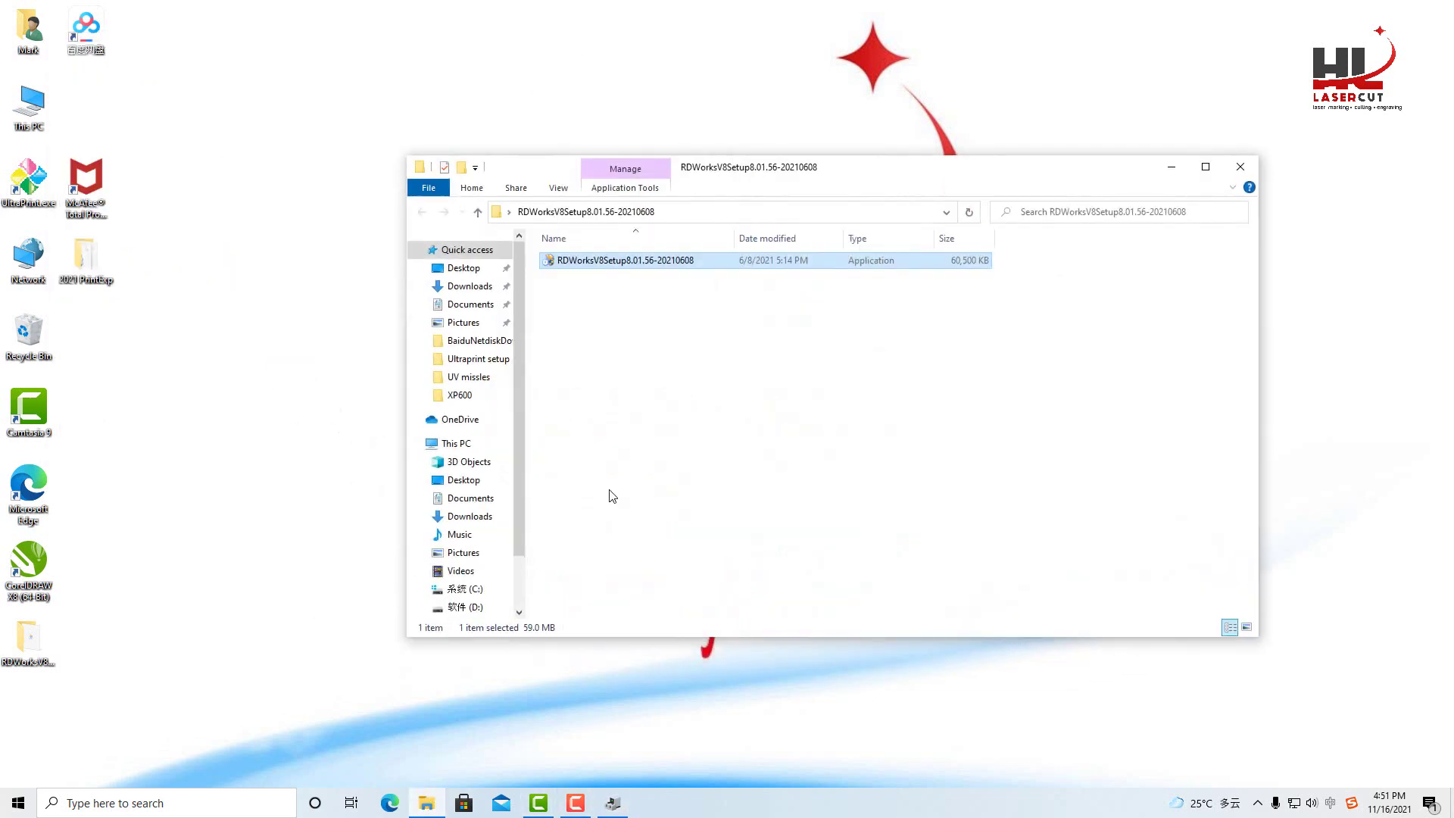
pyautogui.doubleClick(603, 265)
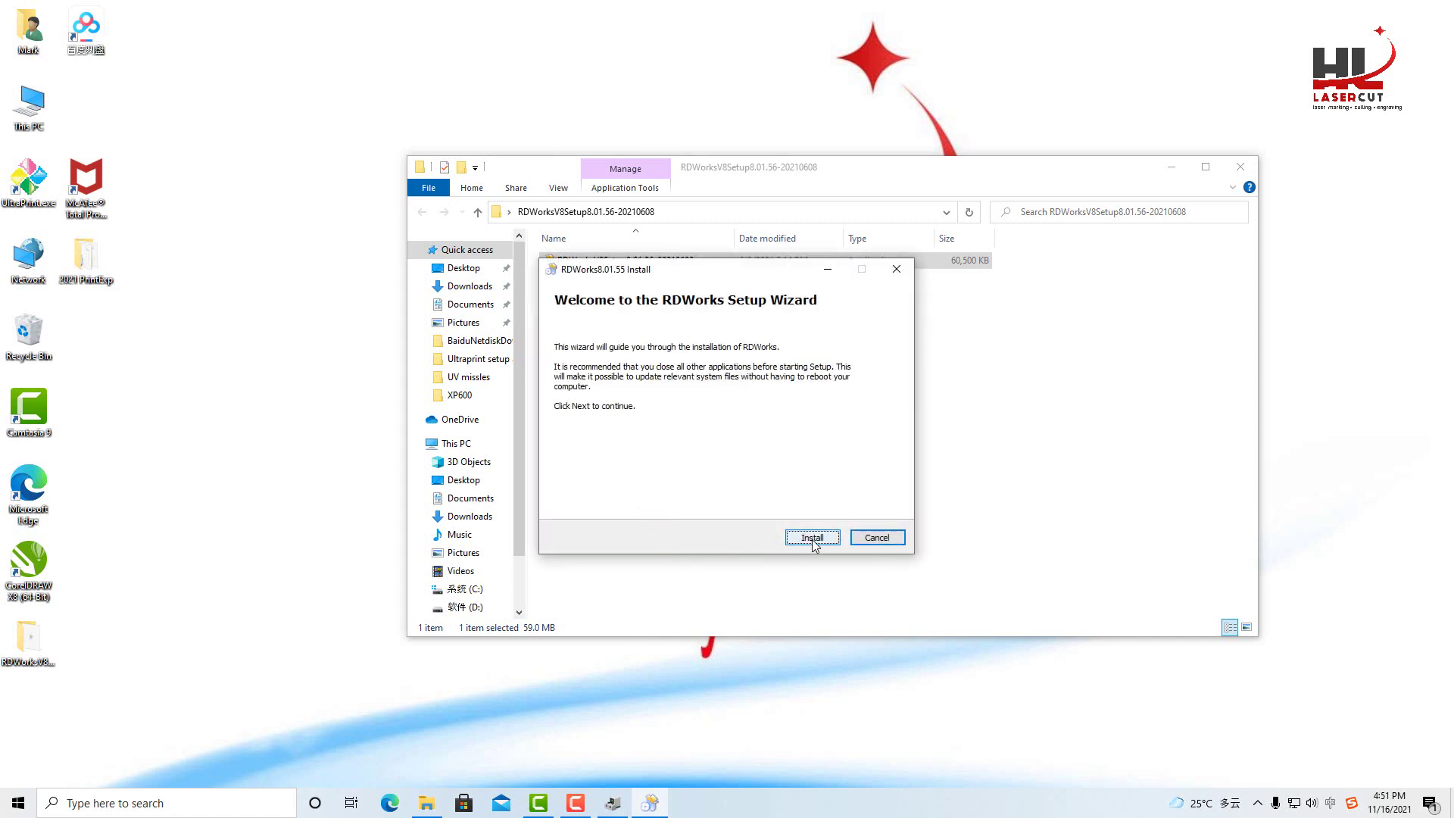
pyautogui.click(796, 541)
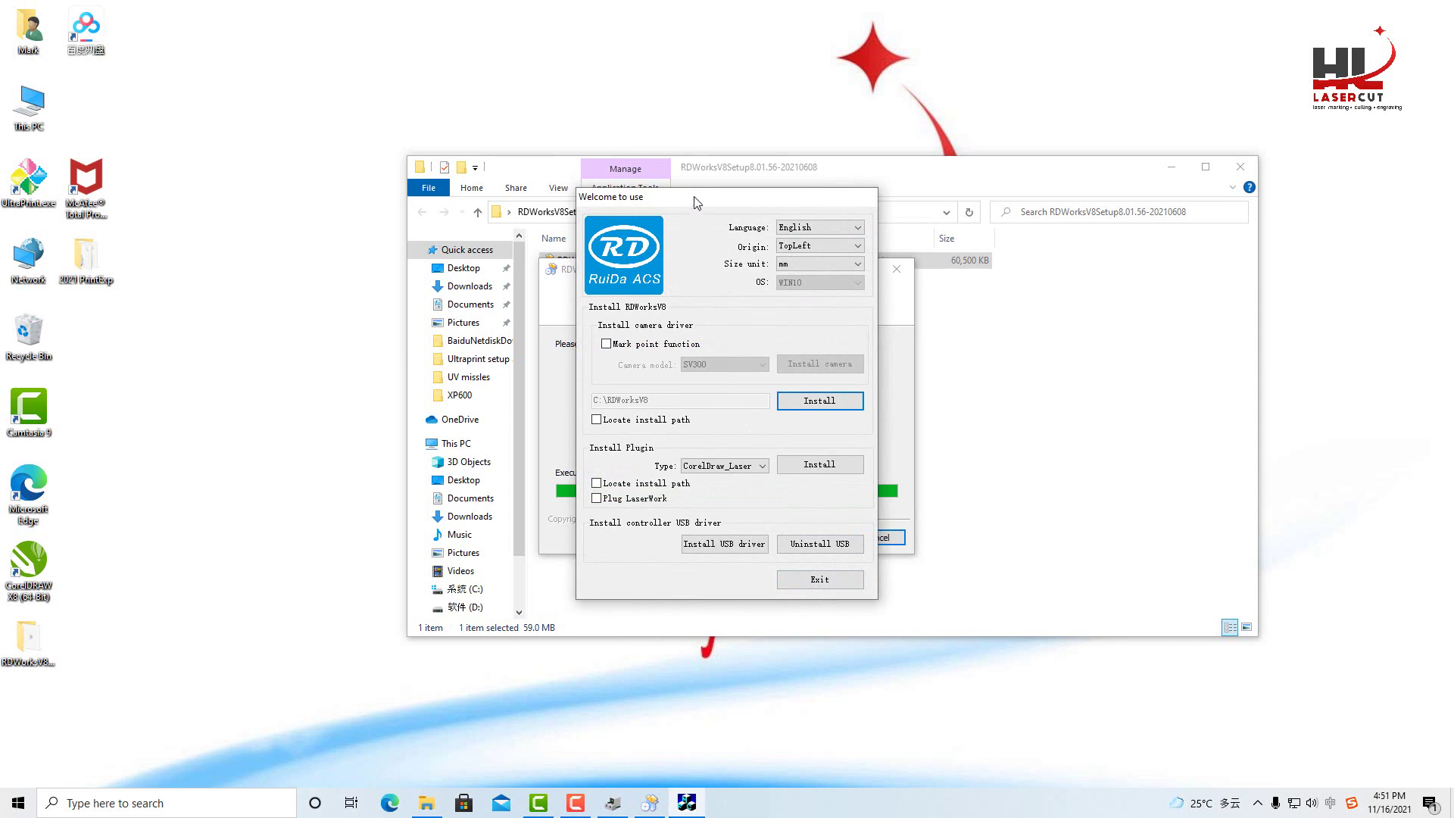
pyautogui.moveTo(692, 203); pyautogui.dragTo(693, 256)
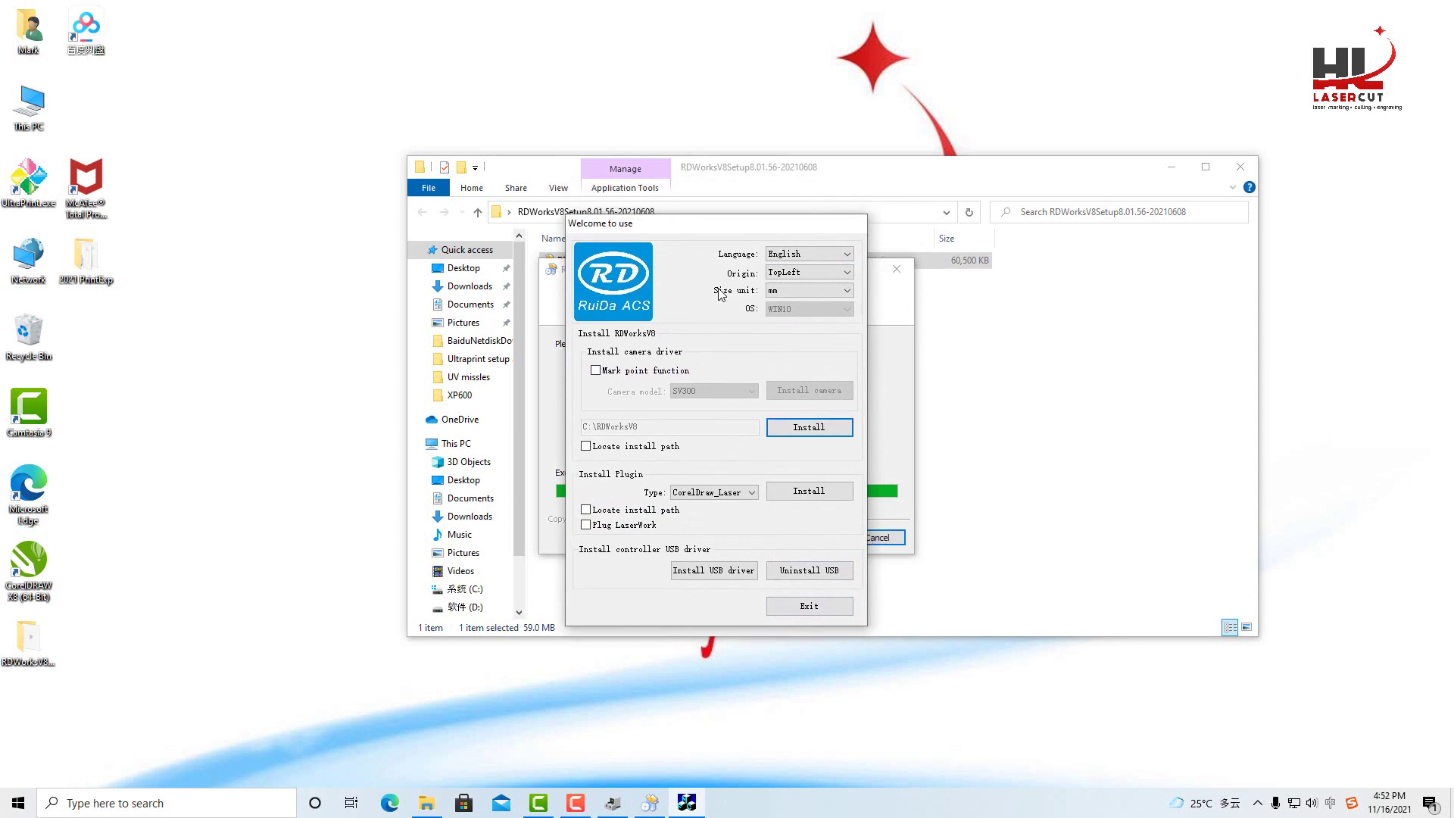
pyautogui.click(846, 257)
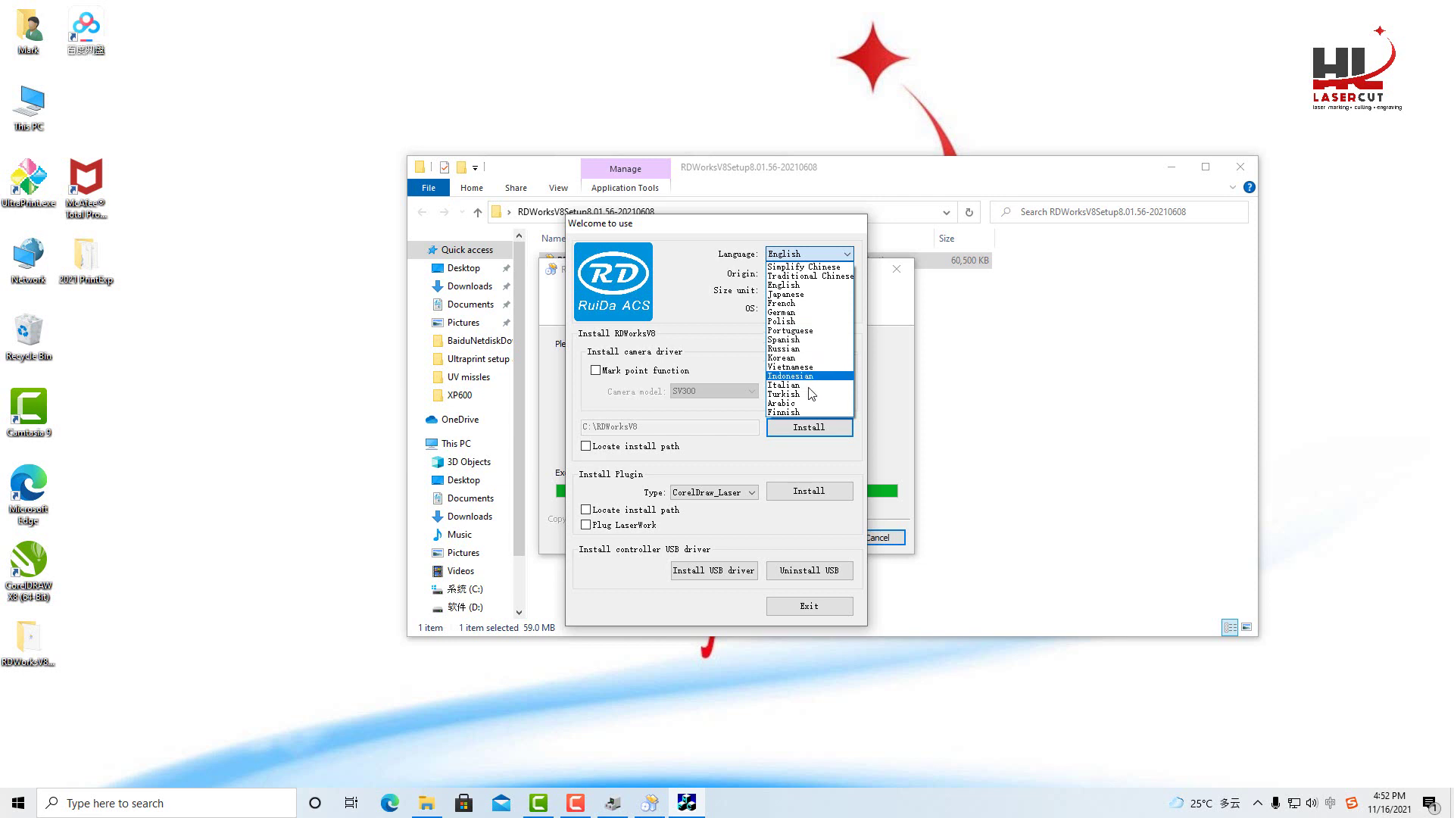
pyautogui.click(798, 237)
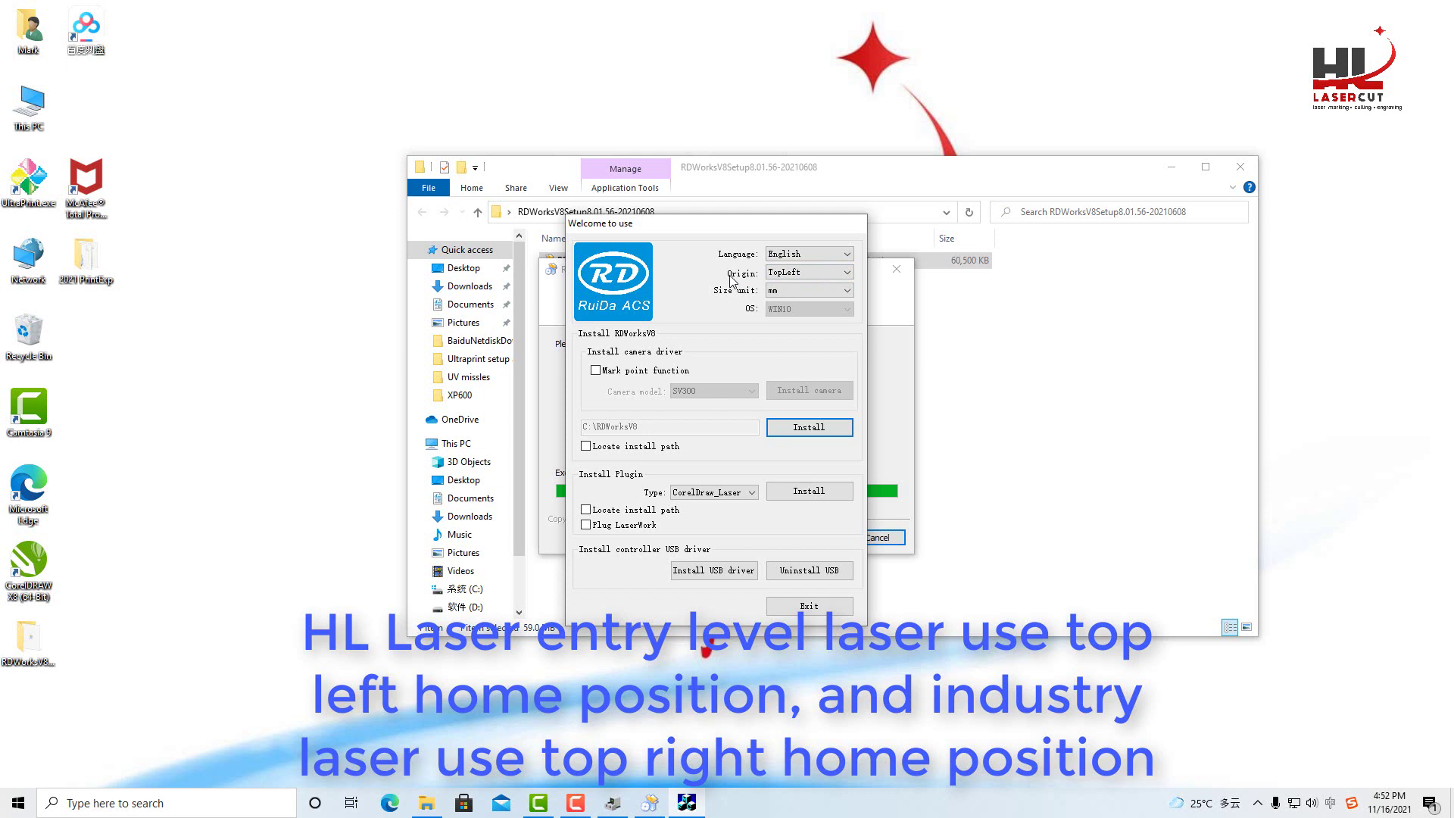
pyautogui.click(814, 275)
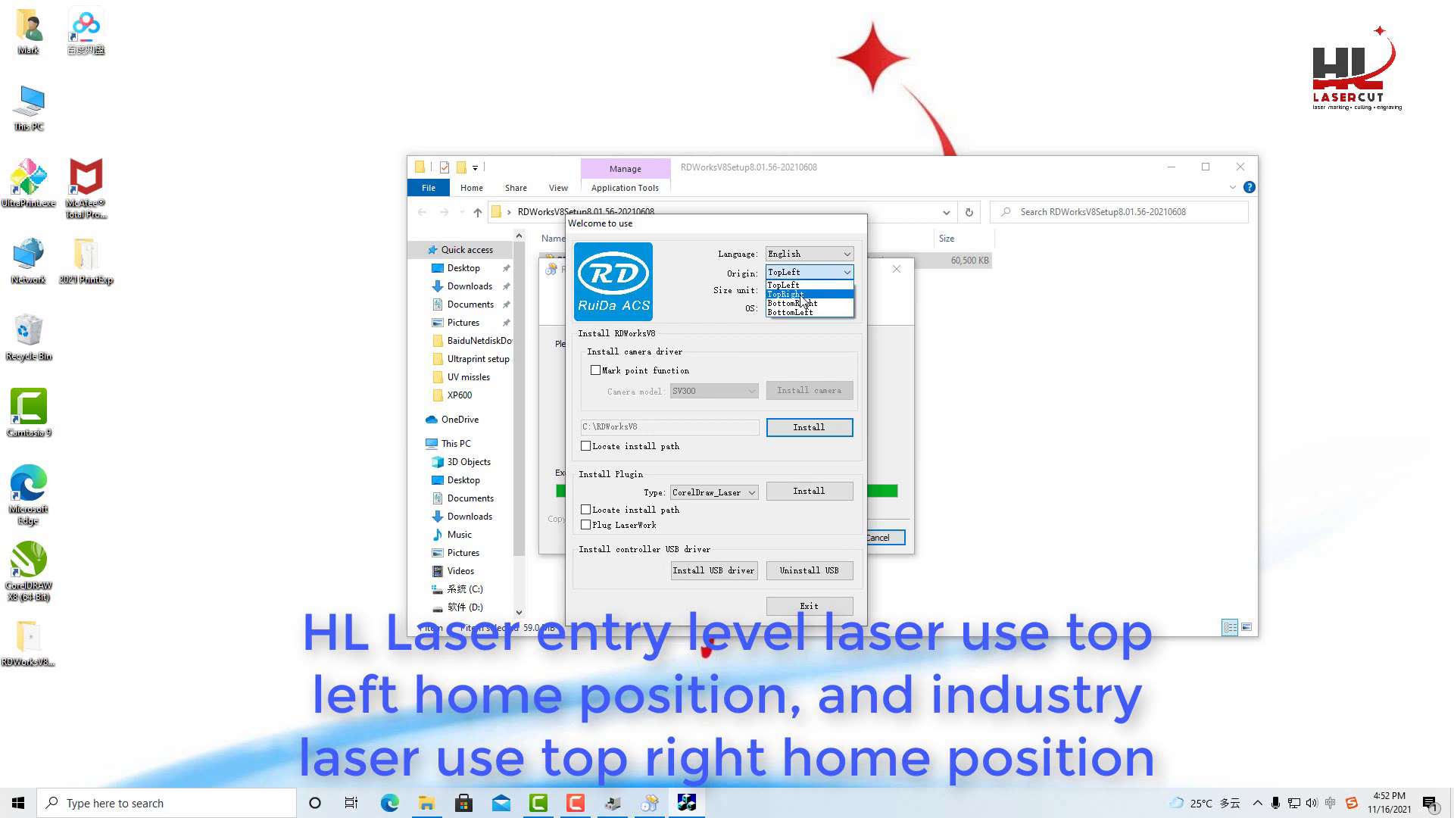
pyautogui.click(800, 295)
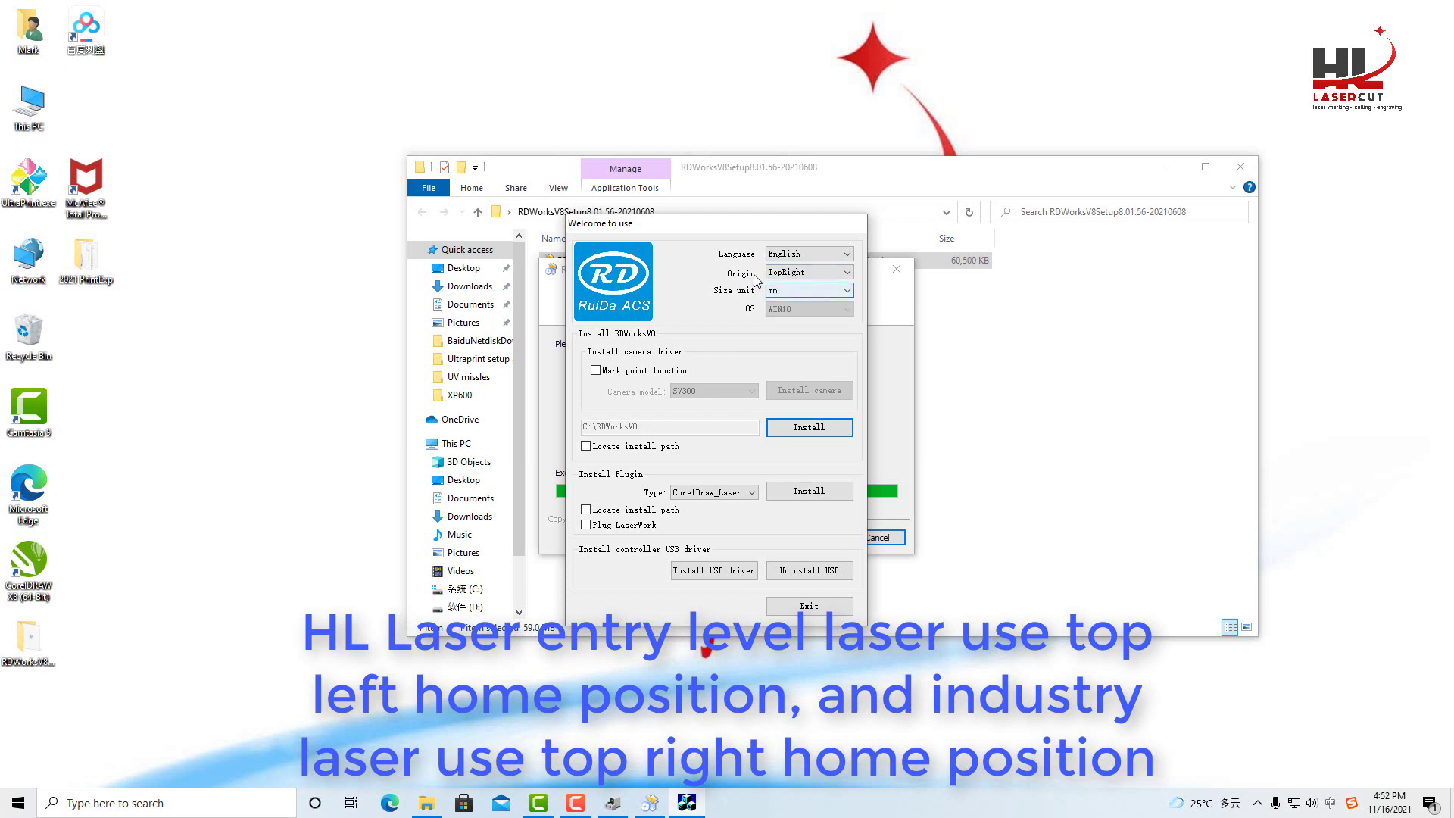
pyautogui.click(799, 276)
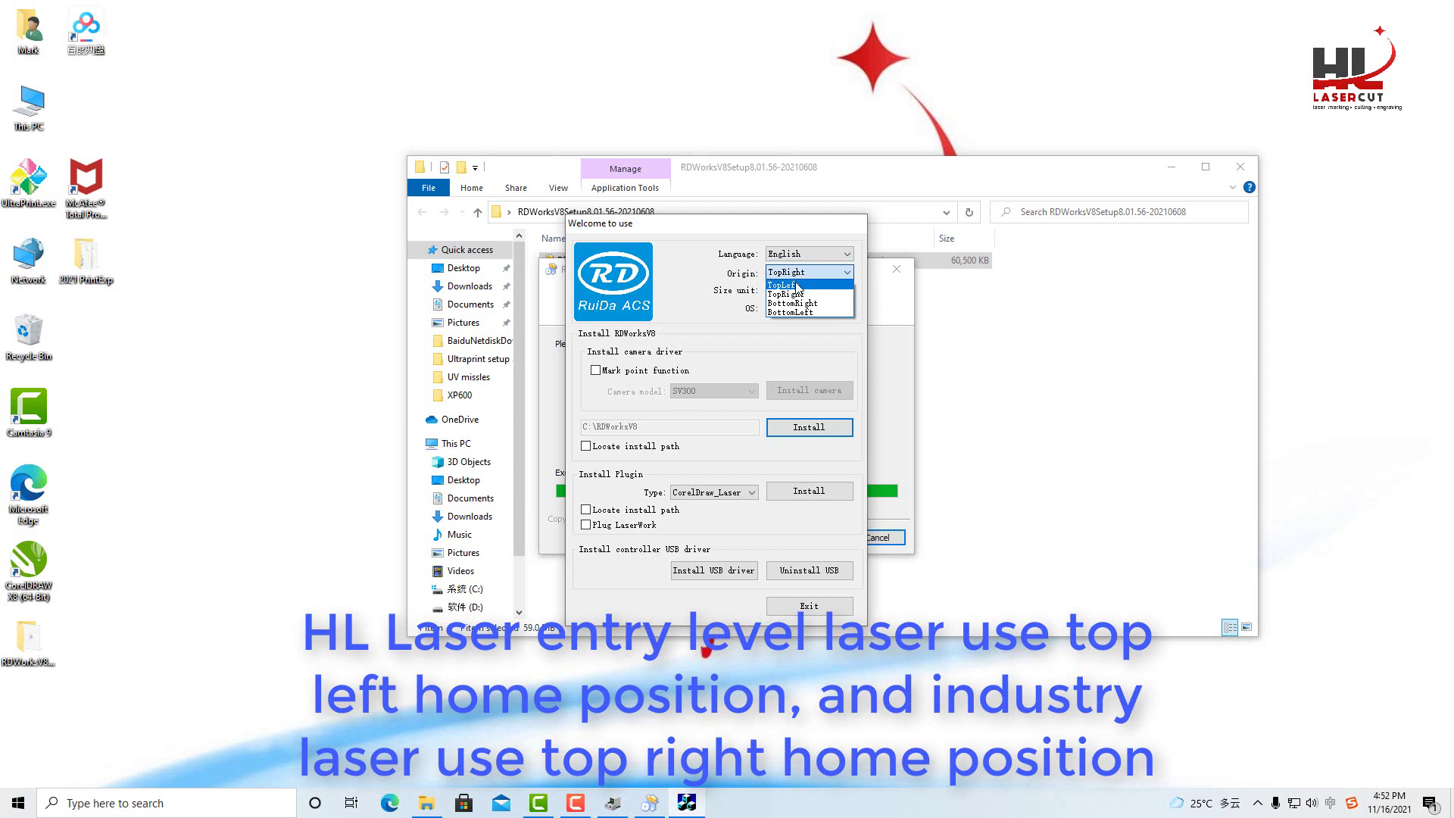
pyautogui.click(795, 285)
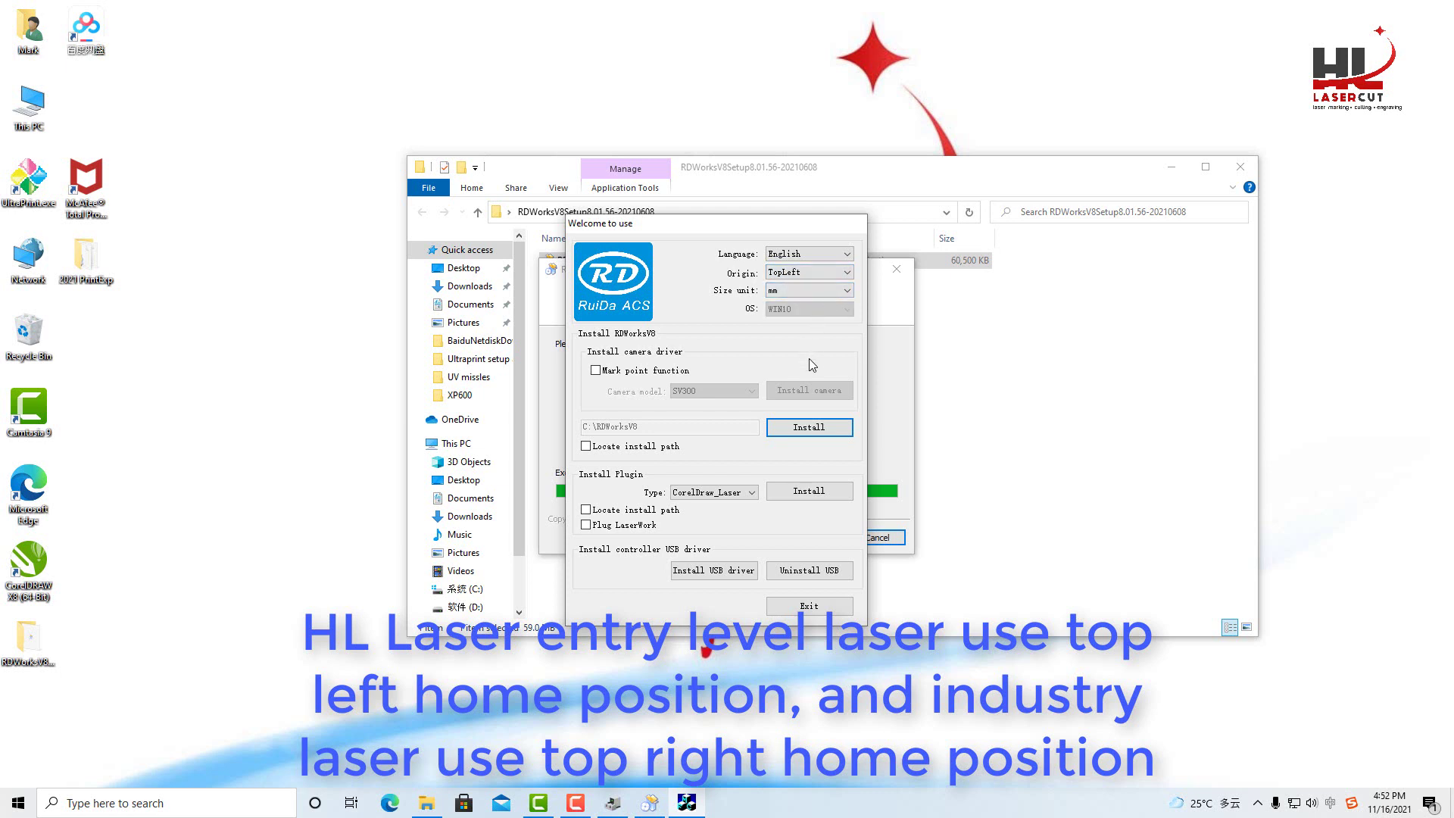
# - Install the USB driver, confirming the connect-USB warning and the 'USB drivers install finish!' message
pyautogui.click(725, 574)
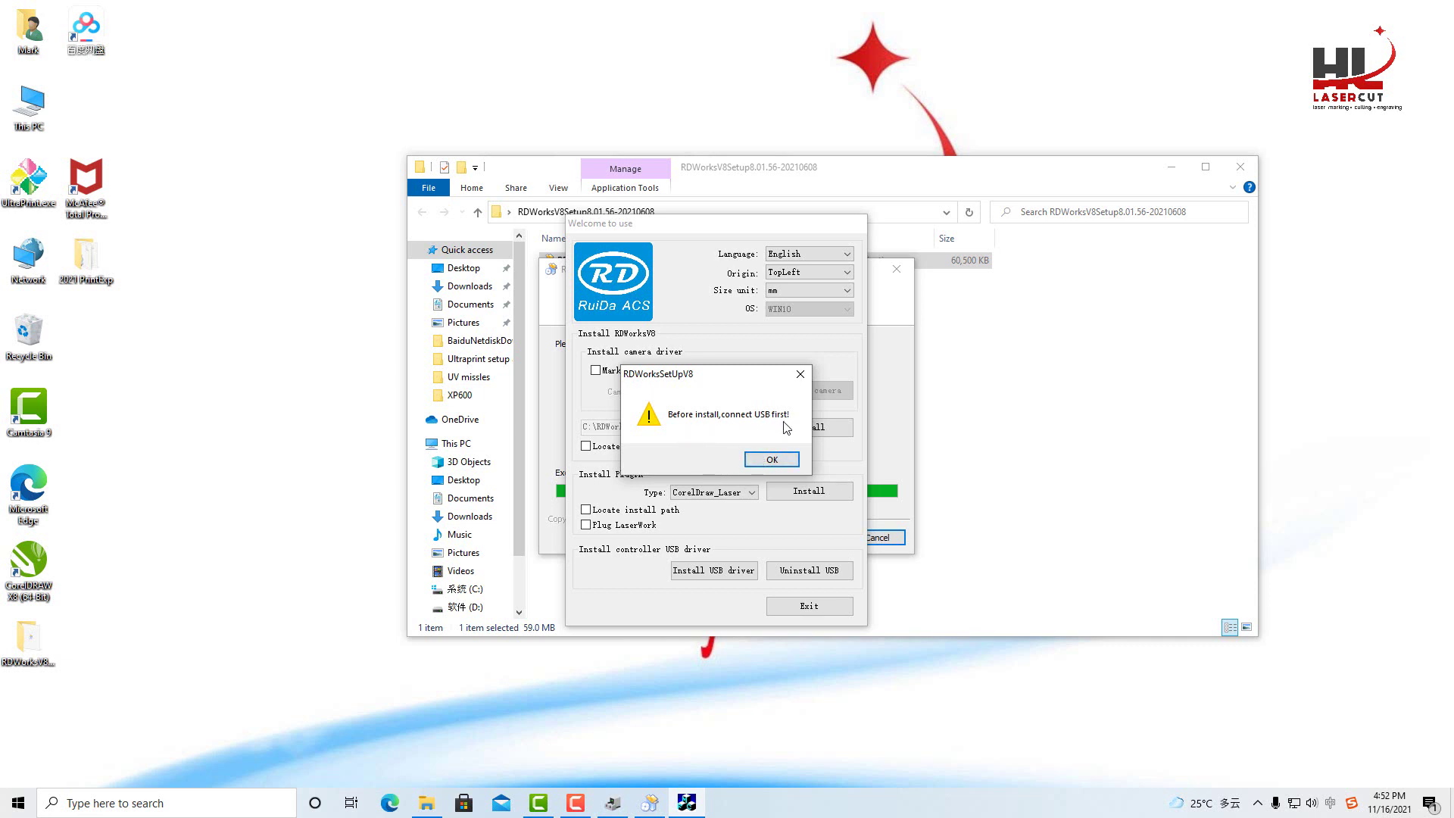
pyautogui.click(777, 462)
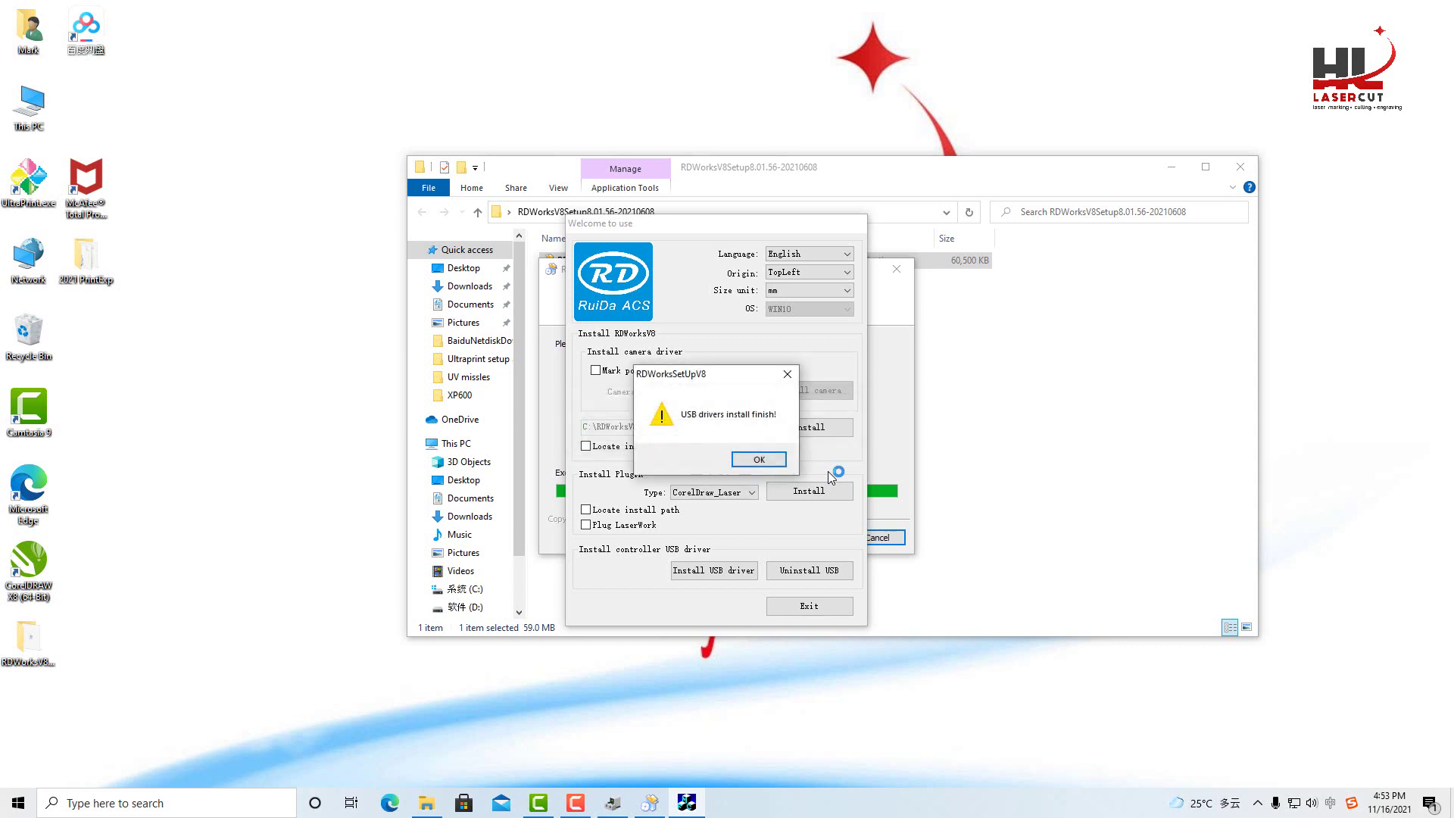
pyautogui.click(757, 459)
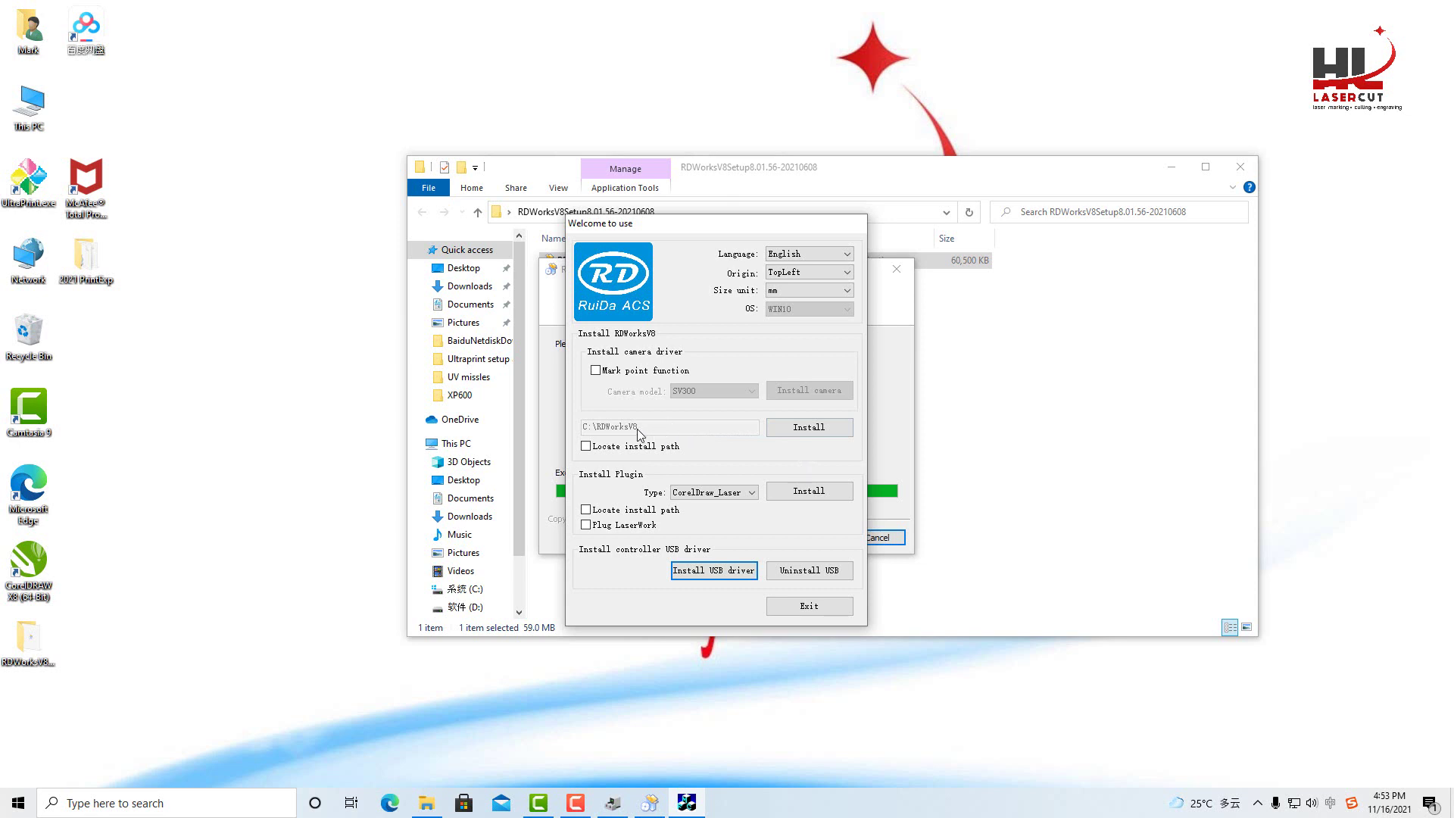
# - Install RDWorks V8 into C:\RDWorksV8, then launch it from the RDWorksV8 desktop shortcut
pyautogui.click(814, 428)
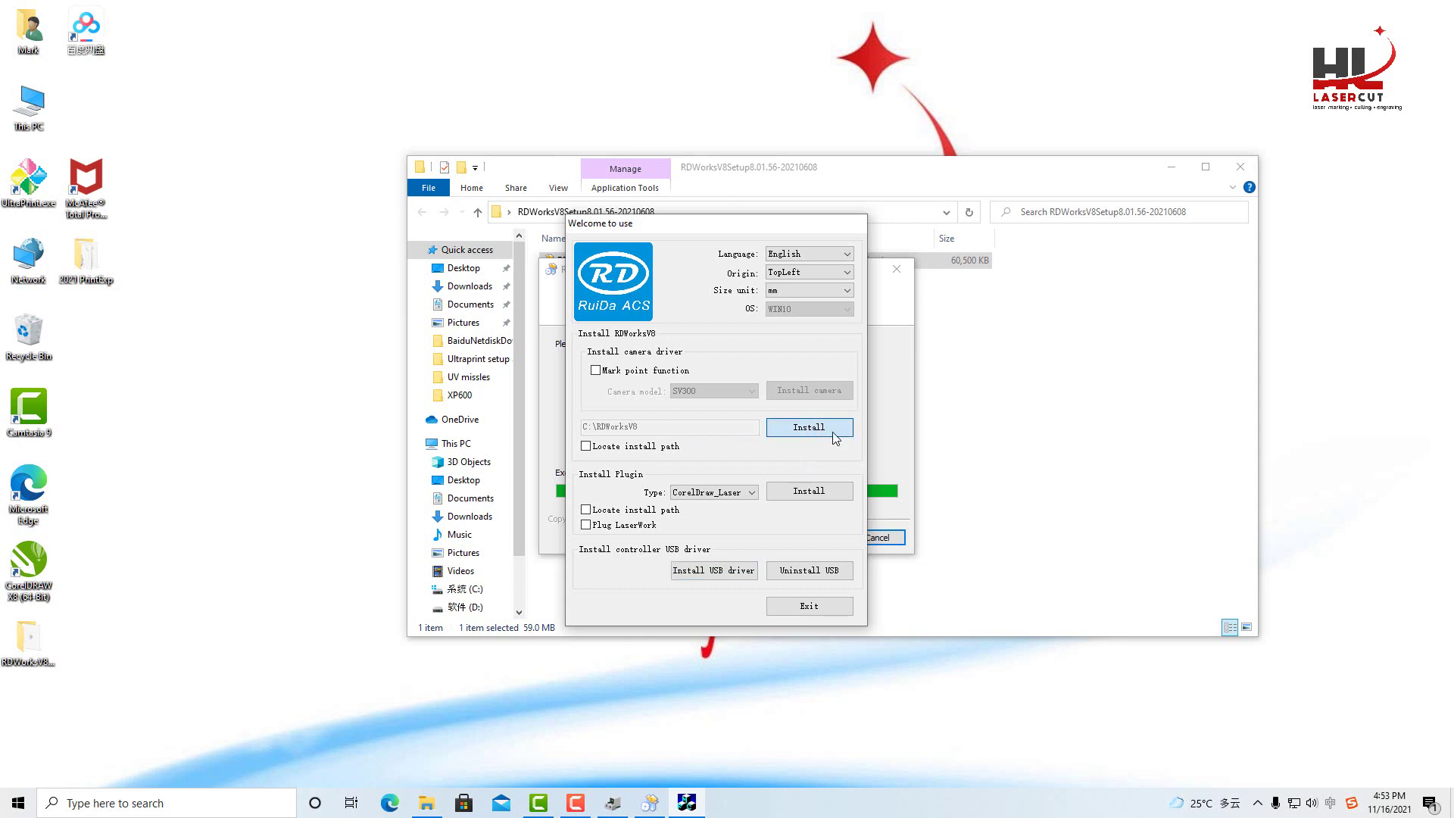
pyautogui.click(740, 461)
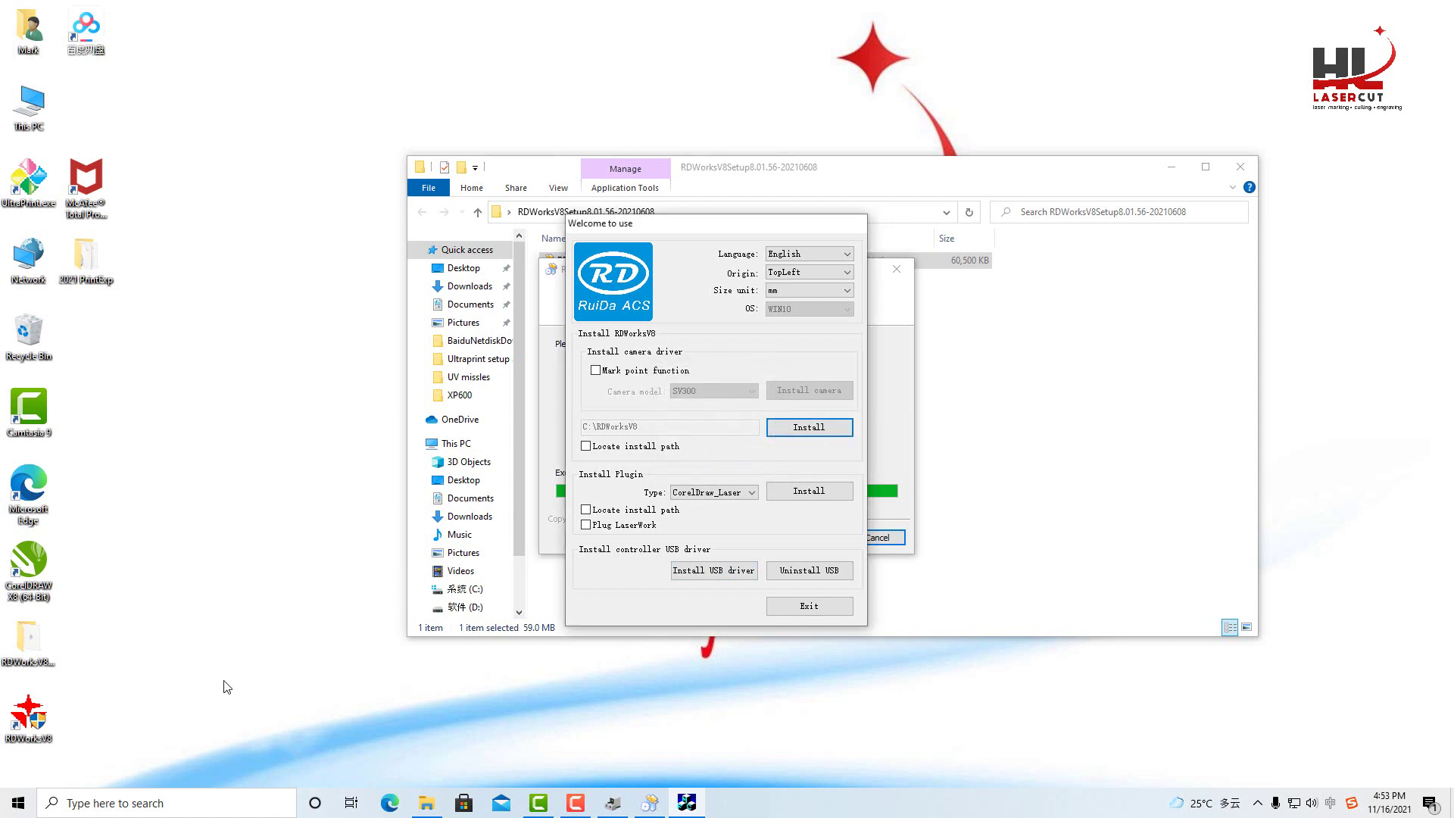
pyautogui.click(41, 723)
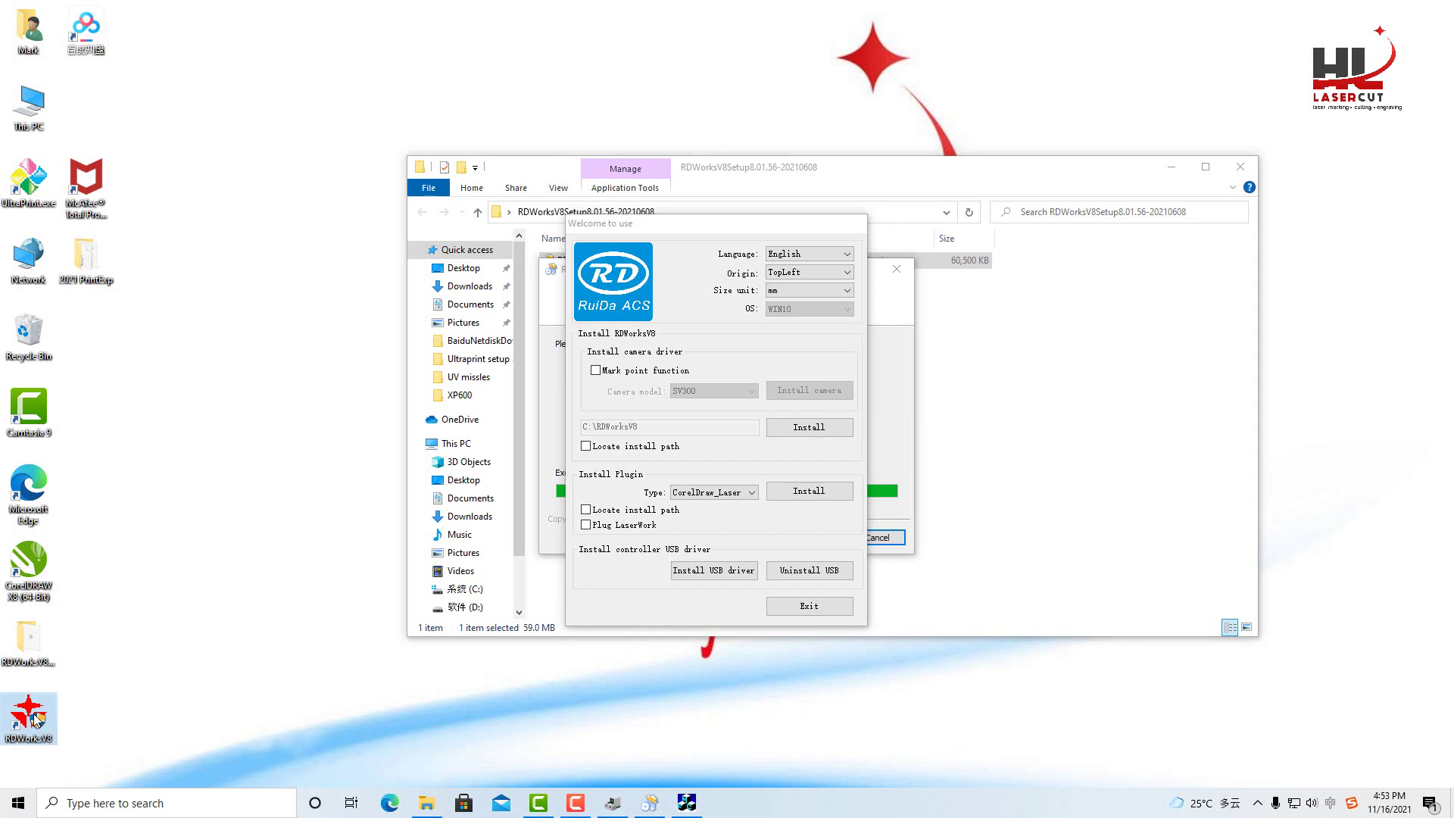
pyautogui.doubleClick(38, 713)
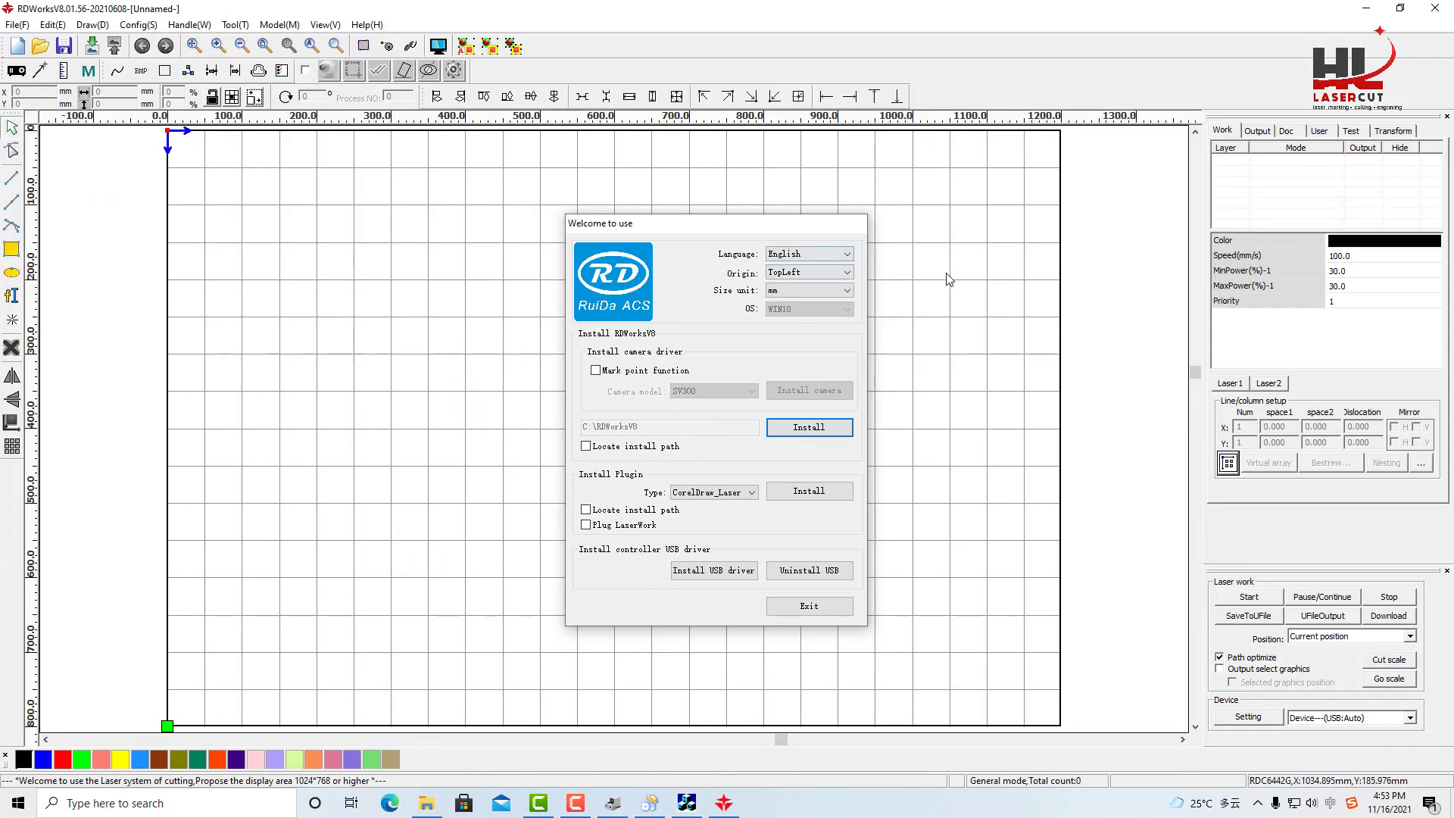
# - Exit the RuiDa 'Welcome to use' setup window
pyautogui.click(826, 608)
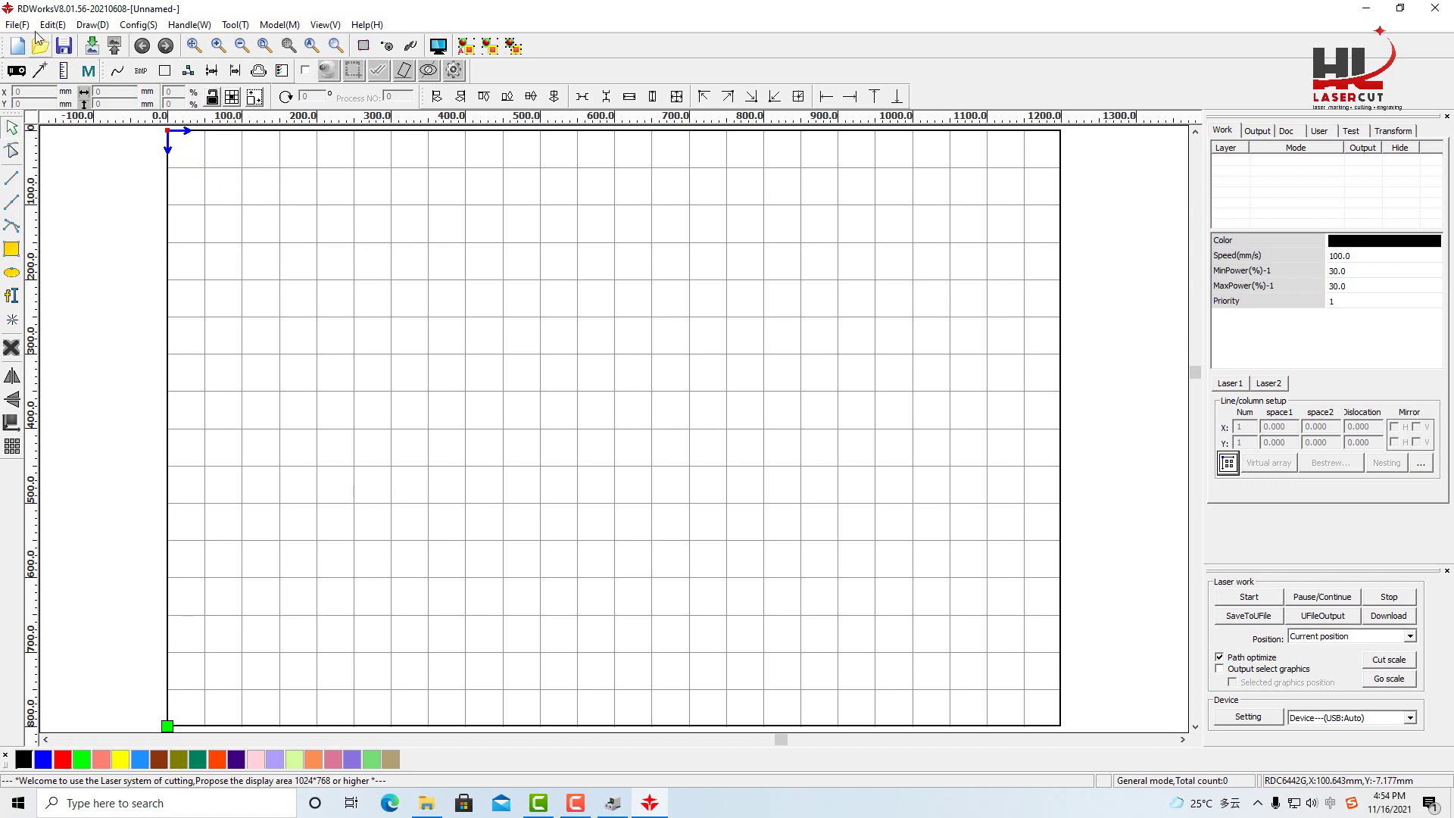
pyautogui.click(137, 27)
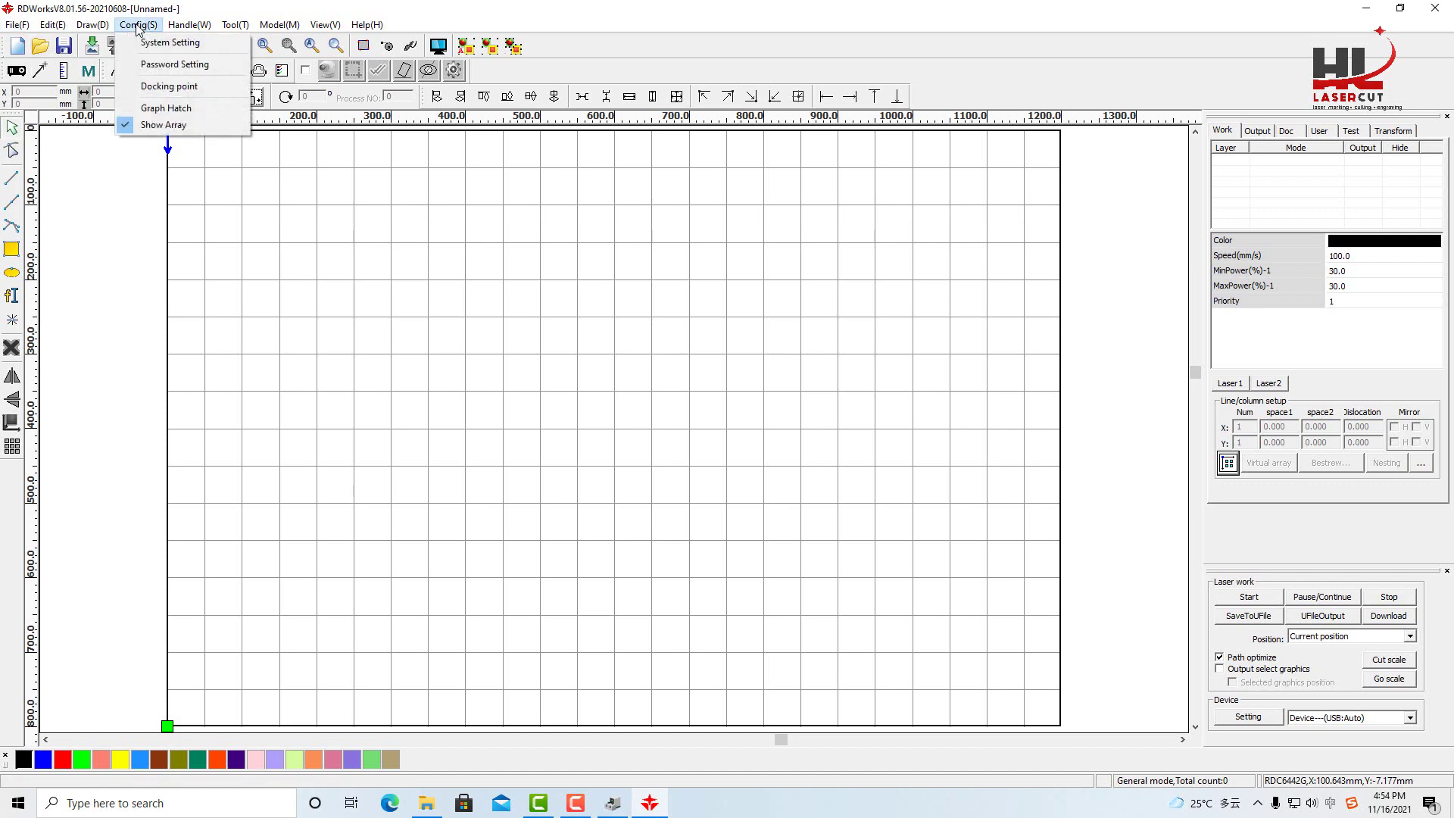
pyautogui.click(203, 43)
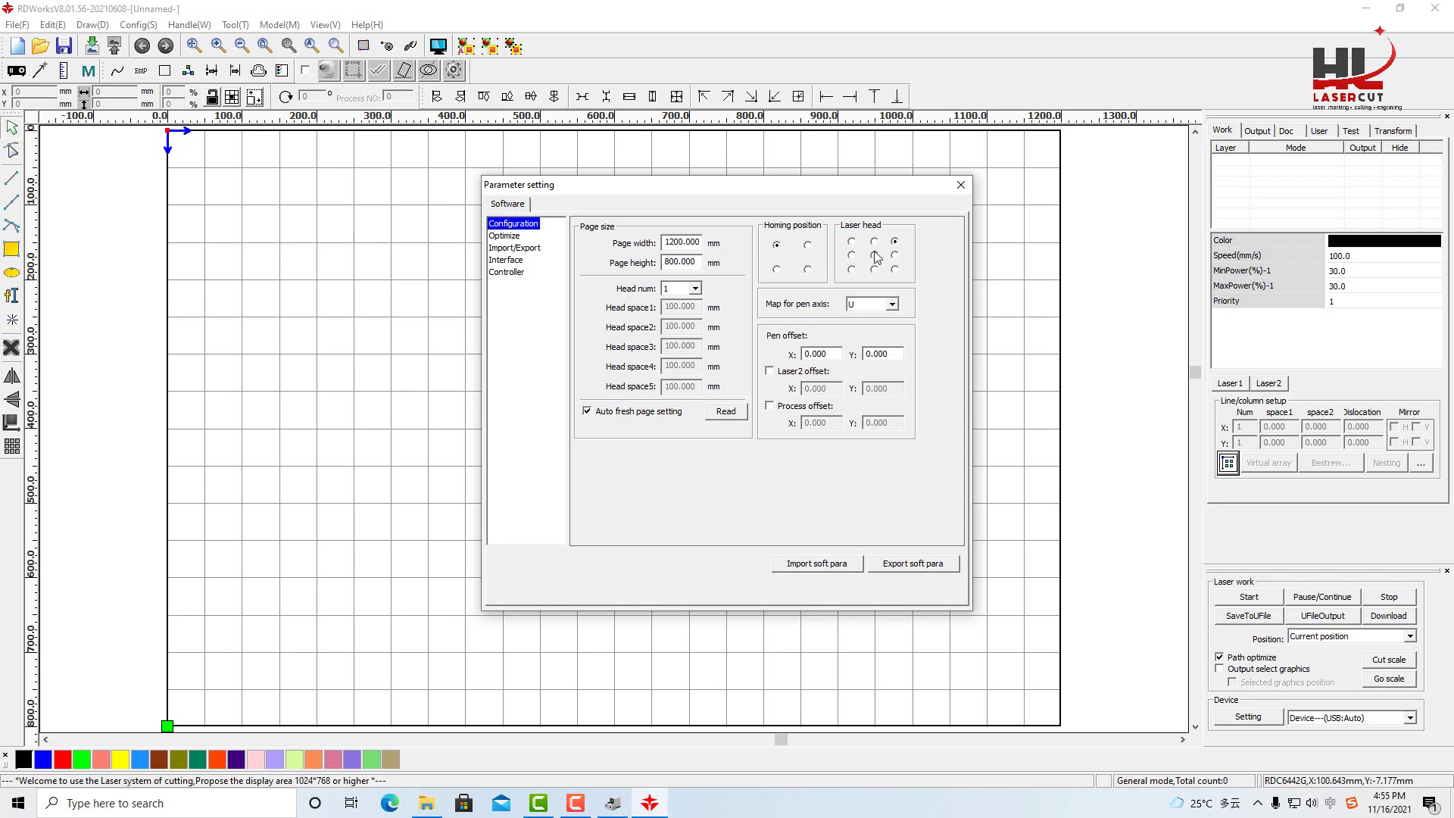
pyautogui.click(962, 185)
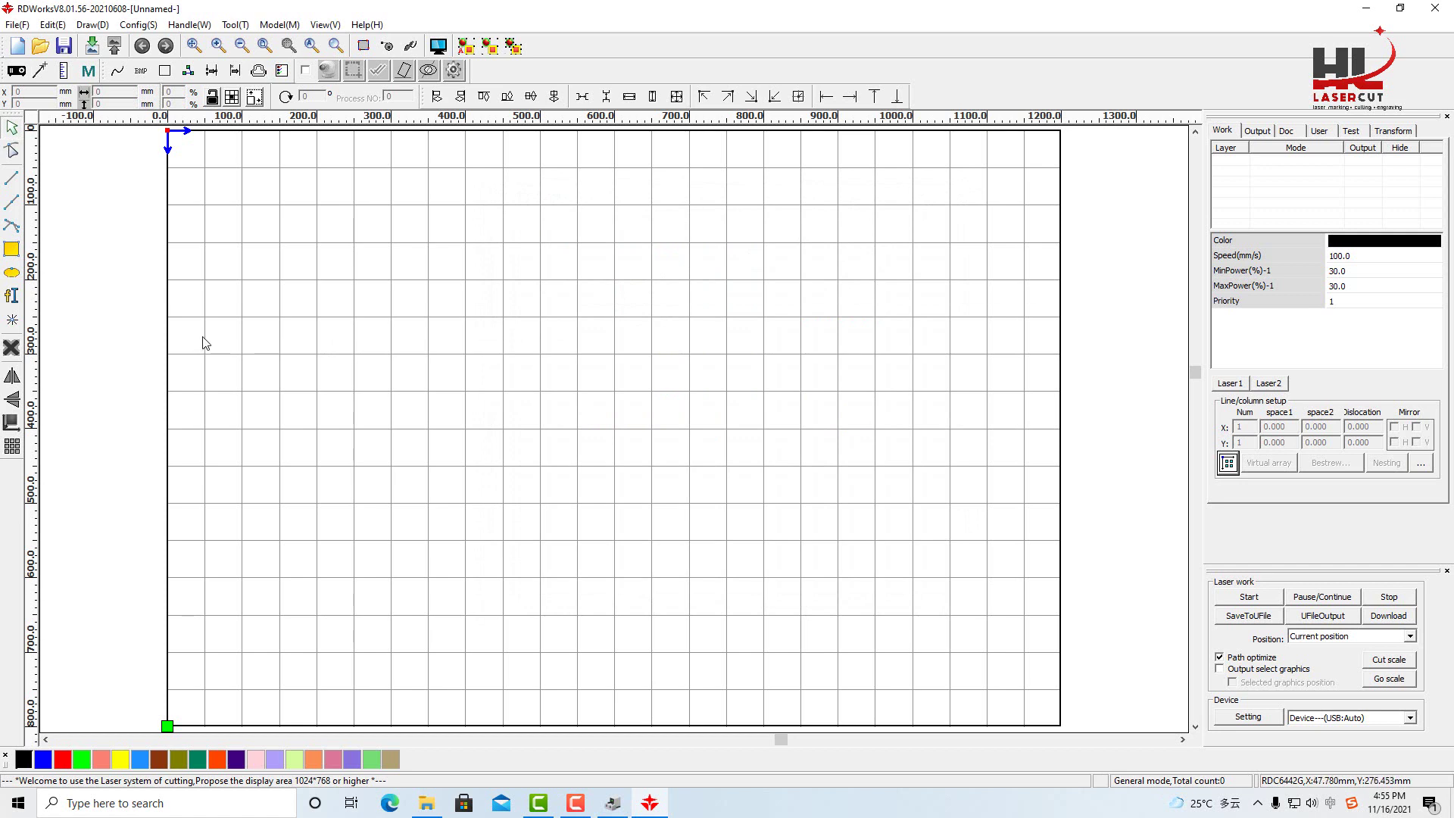
# - Draw an ellipse in the upper-left work area with the Ellipse tool
pyautogui.click(12, 275)
pyautogui.moveTo(408, 279); pyautogui.dragTo(568, 407)
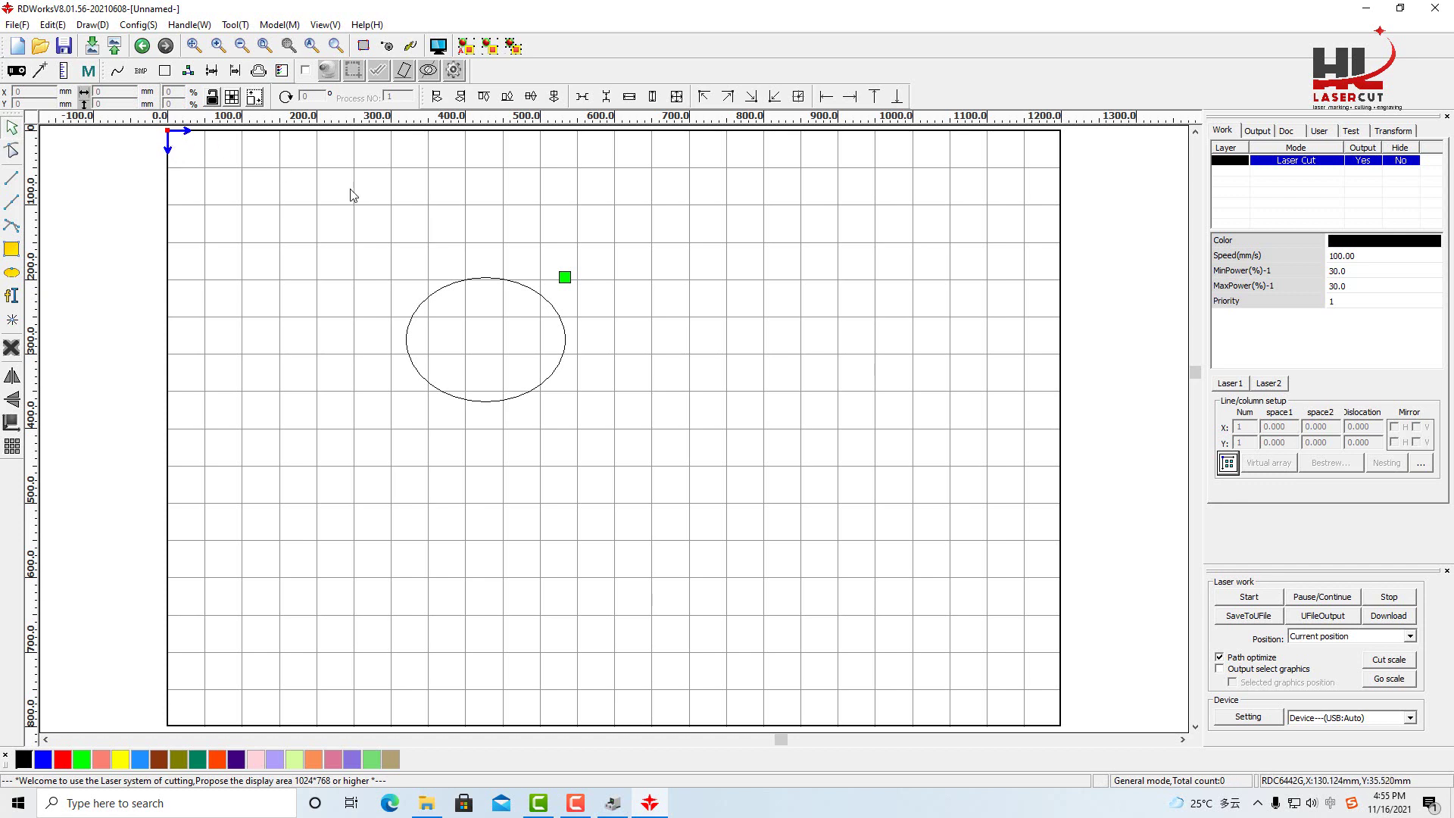
# - In Config > System Setting, set Homing position to top-right and Laser head to top-left
pyautogui.click(138, 25)
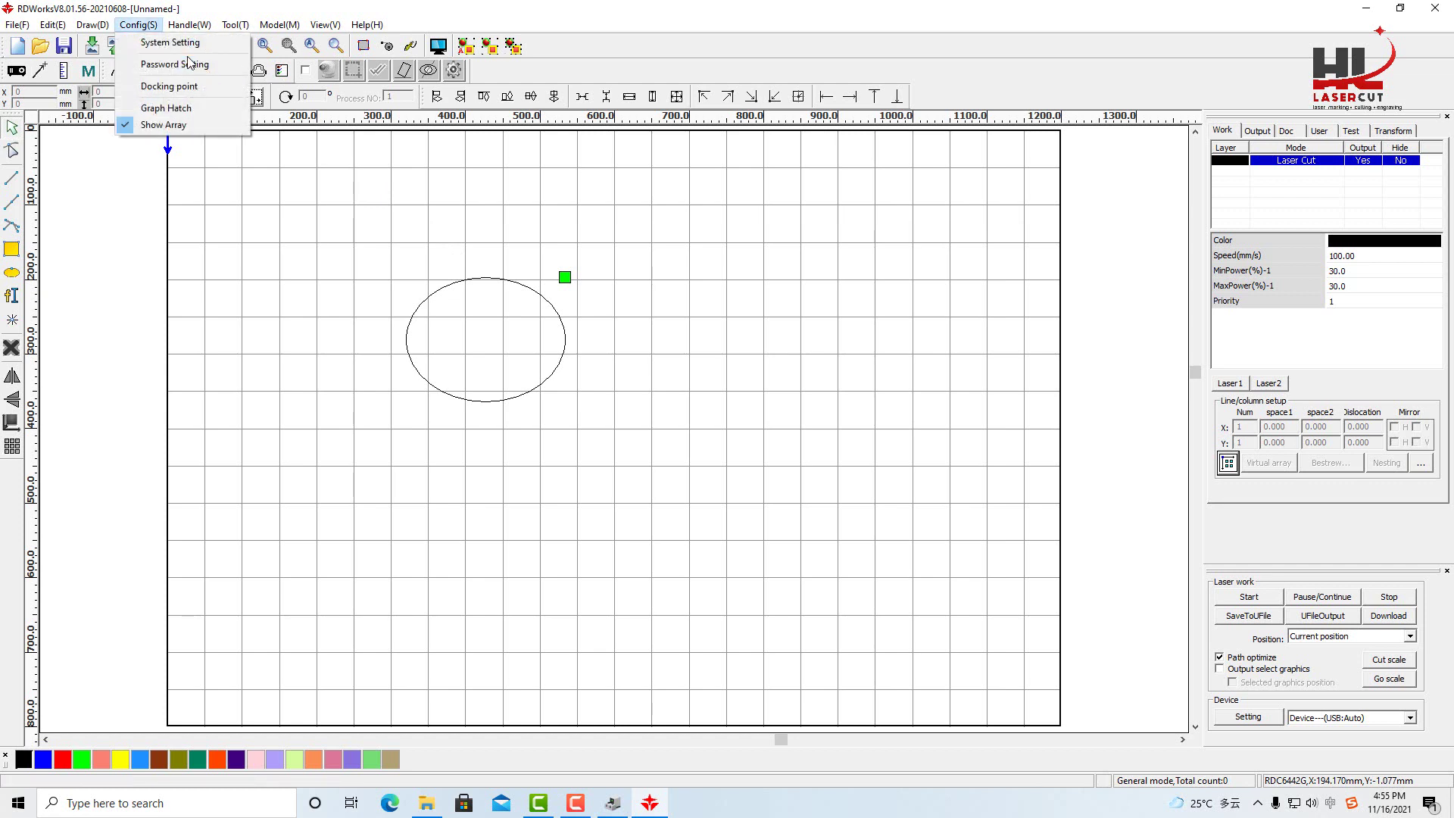
pyautogui.click(159, 43)
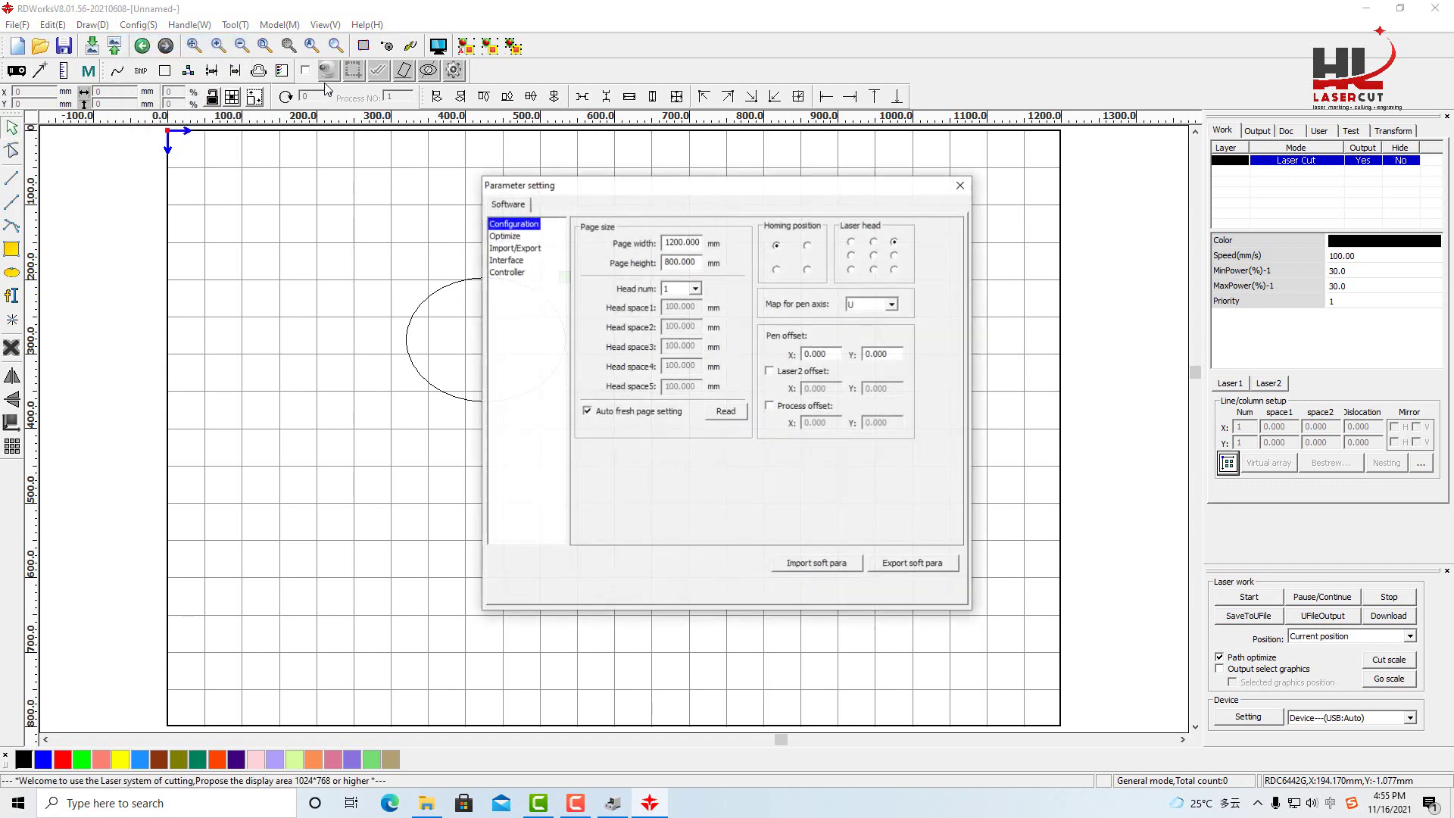
pyautogui.click(807, 245)
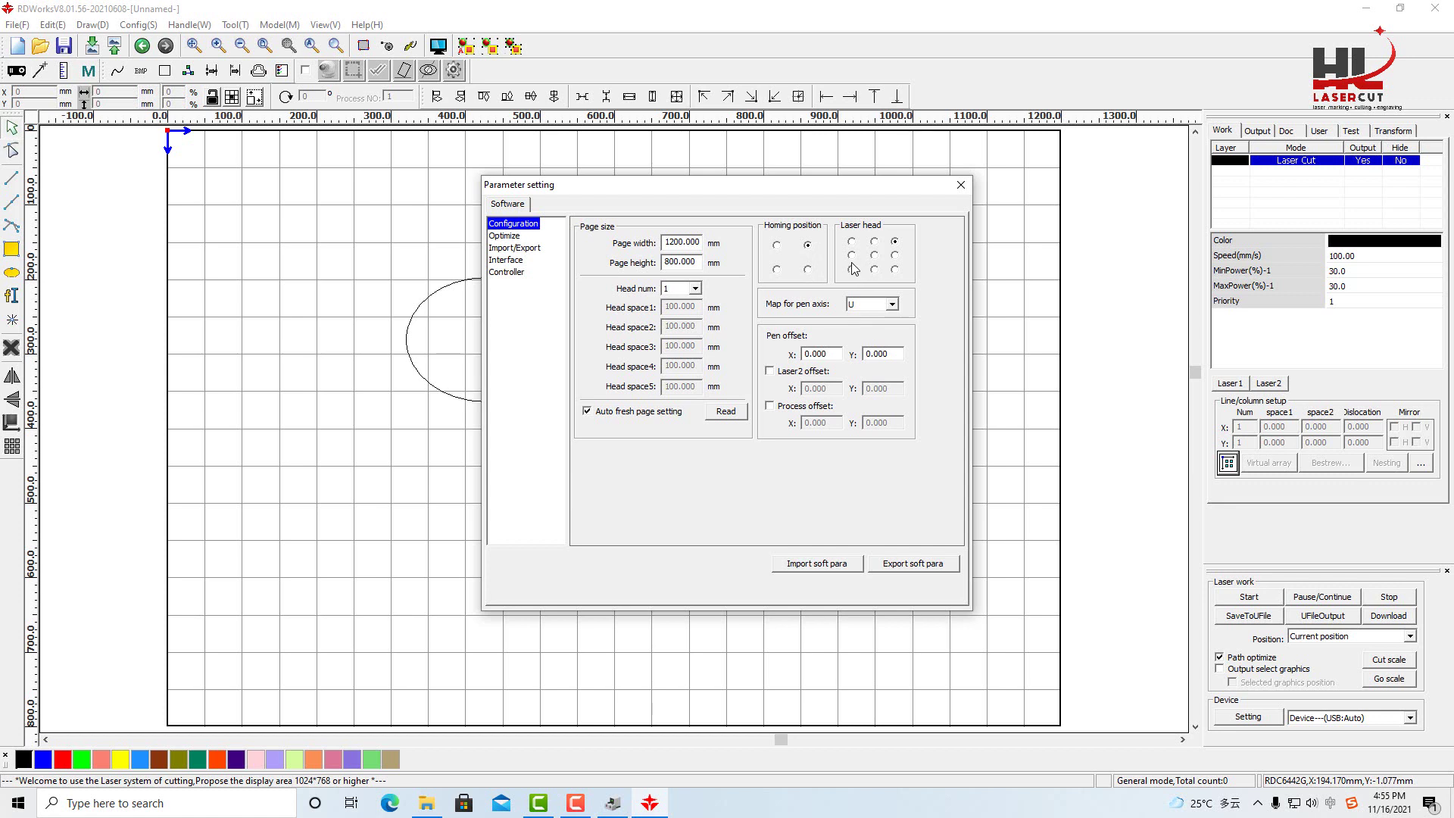
pyautogui.click(852, 242)
pyautogui.click(962, 184)
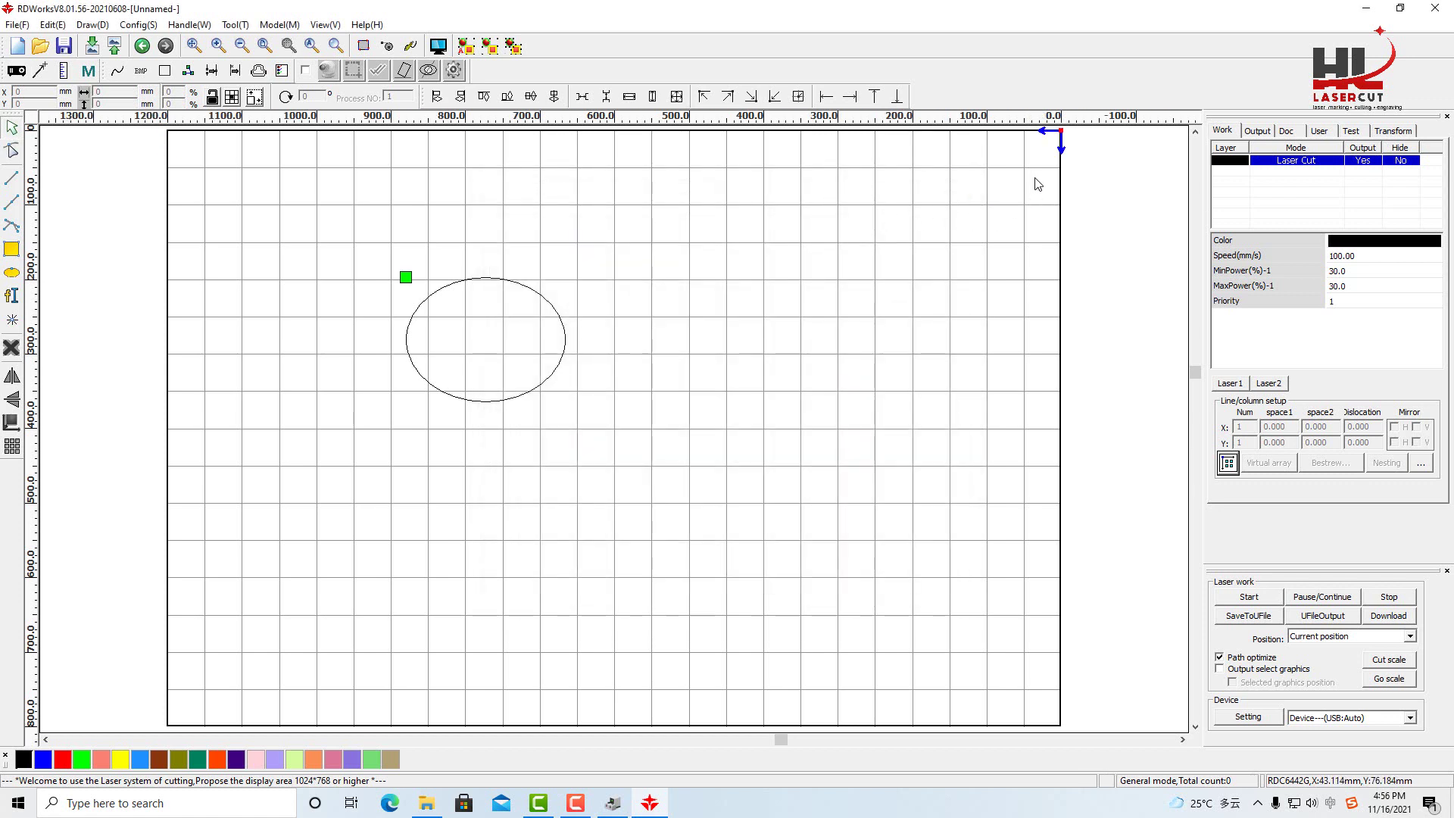